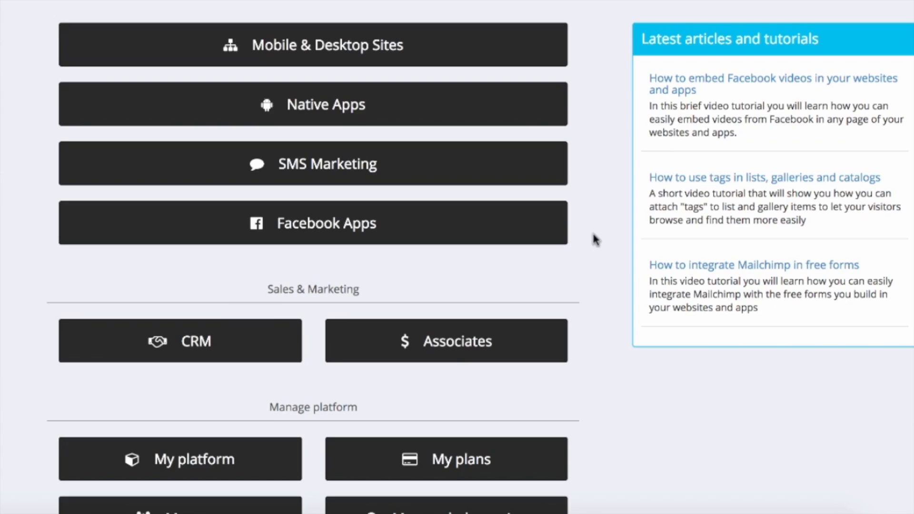
Start a new CRM campaign with the template left on '- - -' and confirm.
{"action": "scroll", "coordinate": [592, 231], "scroll_direction": "down", "scroll_amount": 3}
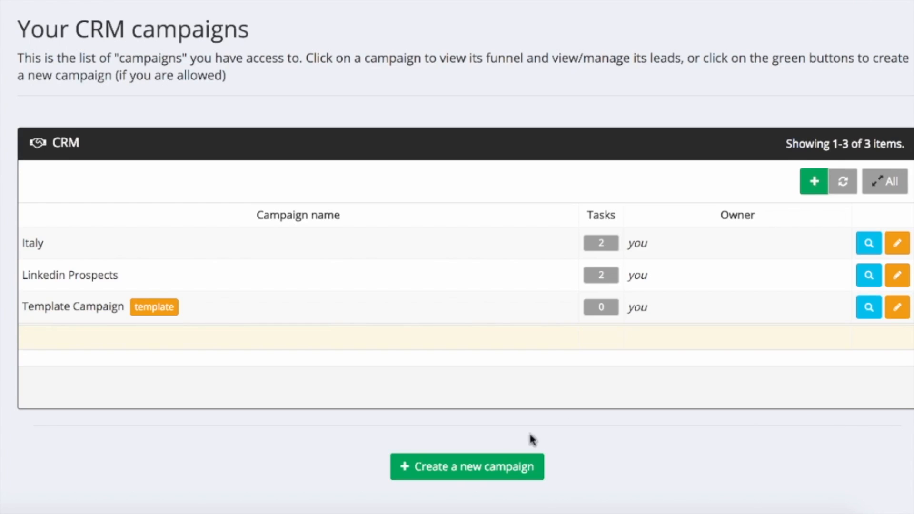
{"action": "left_click", "coordinate": [476, 471]}
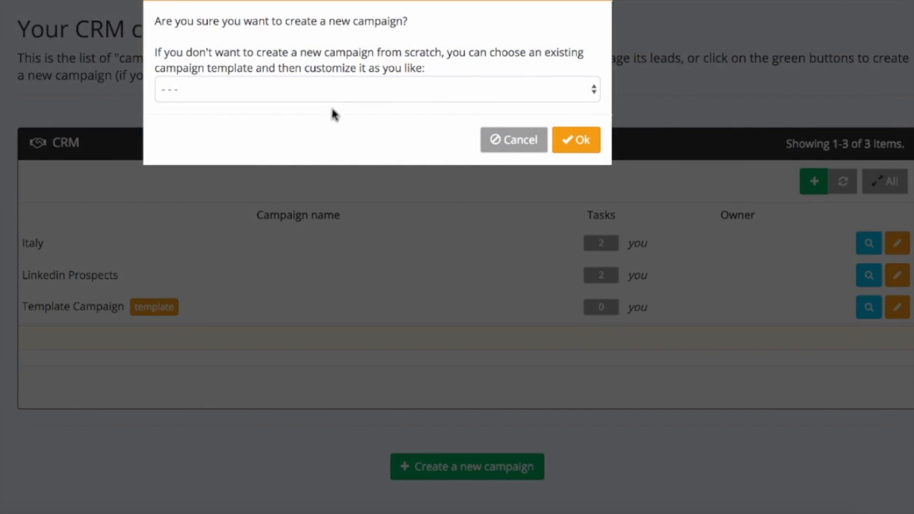
{"action": "left_click", "coordinate": [587, 89]}
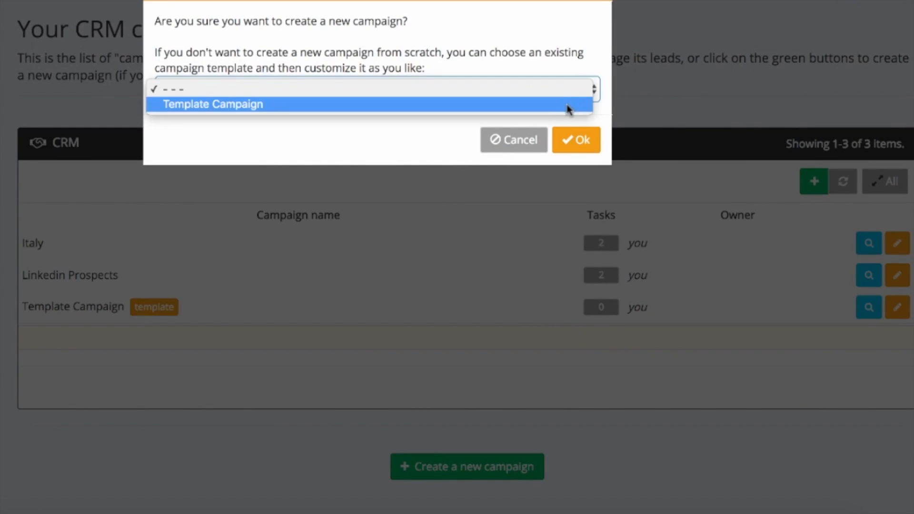
{"action": "left_click", "coordinate": [570, 58]}
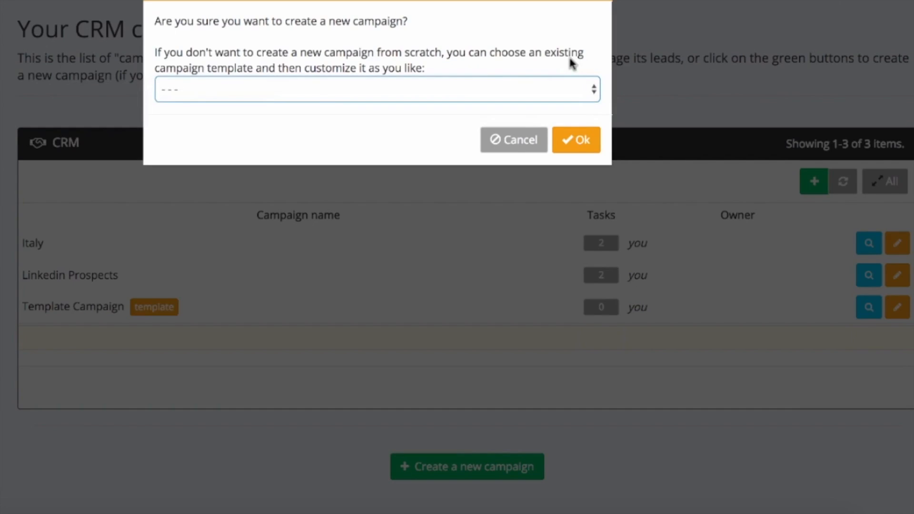
{"action": "left_click", "coordinate": [577, 140]}
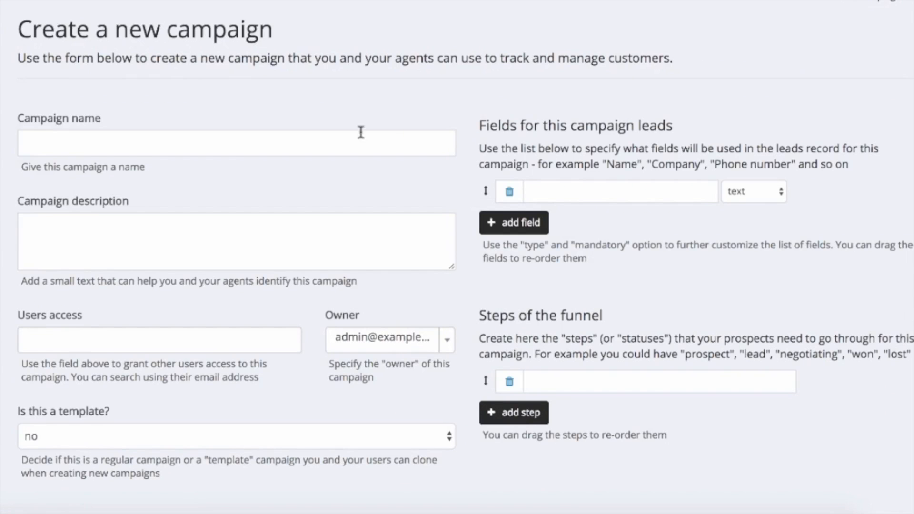
Name the campaign 'Real Estate Agents', describe it 'A campaign for targeting real estate agents', granting no user access.
{"action": "left_click", "coordinate": [287, 134]}
{"action": "type", "text": "Reaol "}
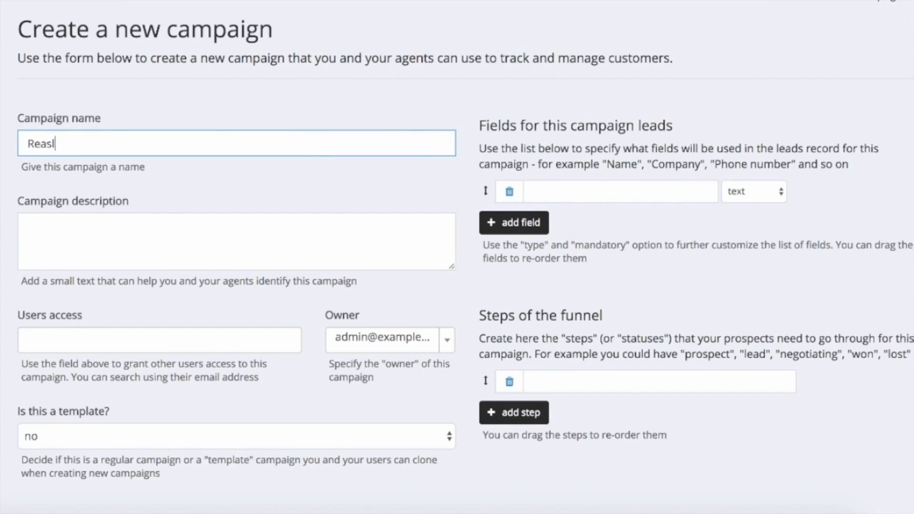
{"action": "type", "text": "Estate Agents"}
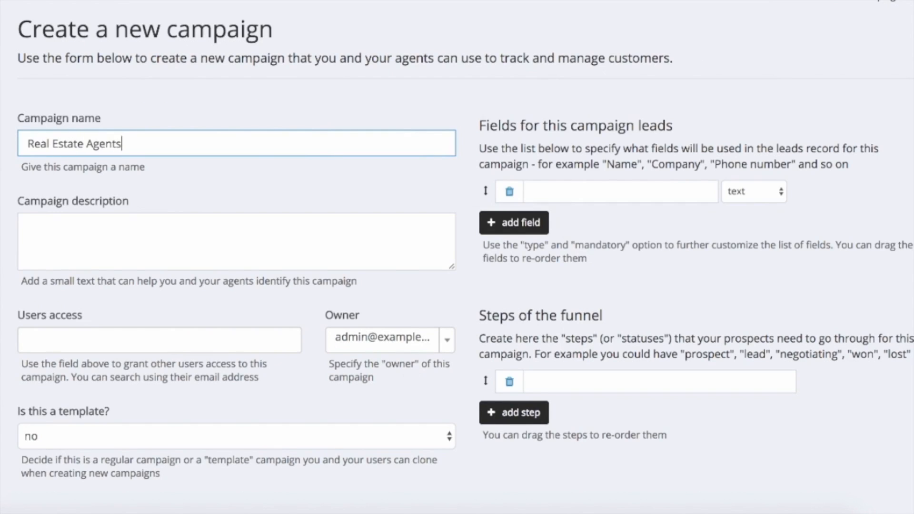
{"action": "left_click", "coordinate": [249, 245]}
{"action": "type", "text": "A campaign for tar"}
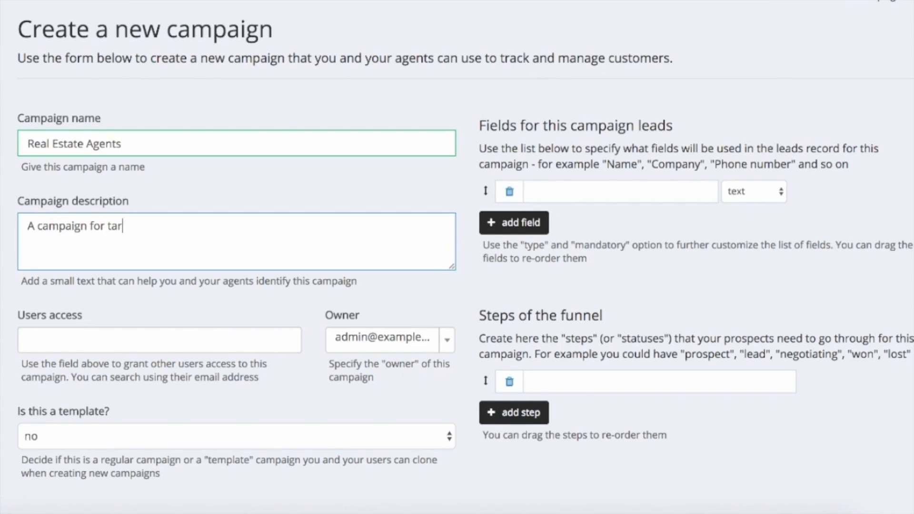
{"action": "type", "text": "geting real estate agents"}
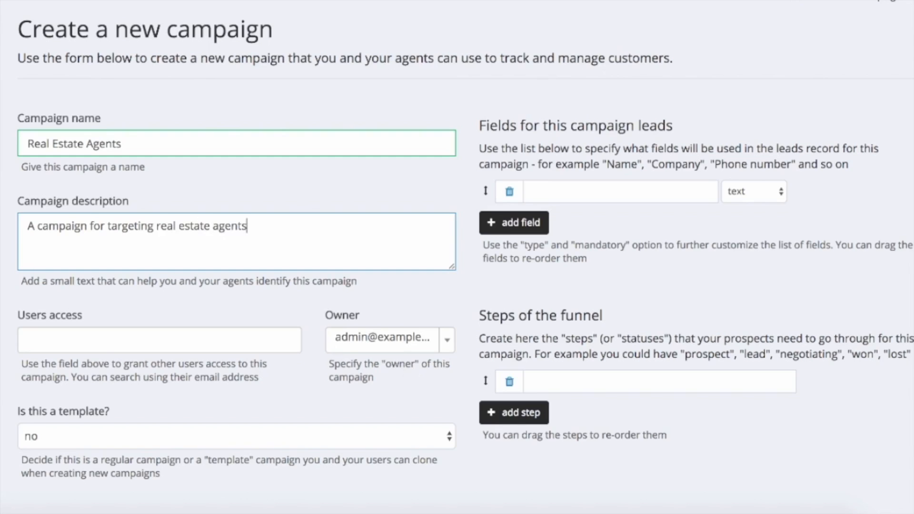
{"action": "left_click", "coordinate": [99, 341]}
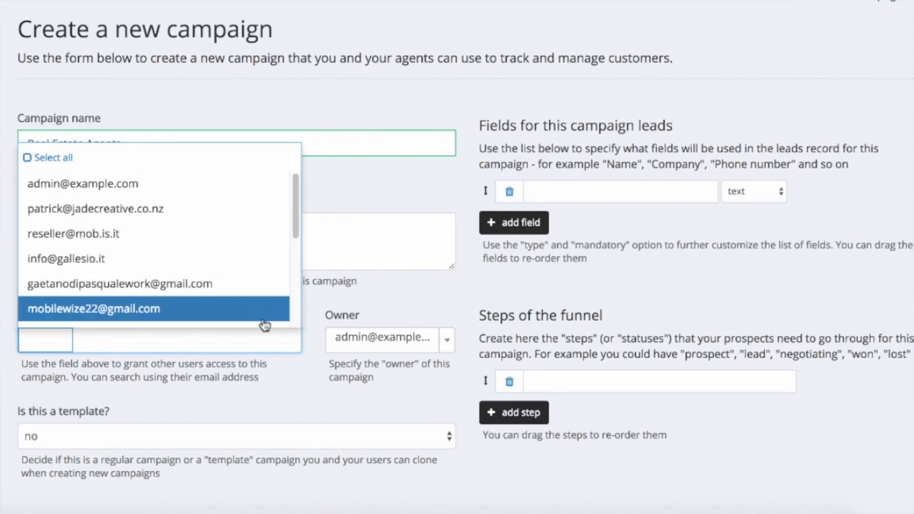
{"action": "left_click", "coordinate": [386, 305]}
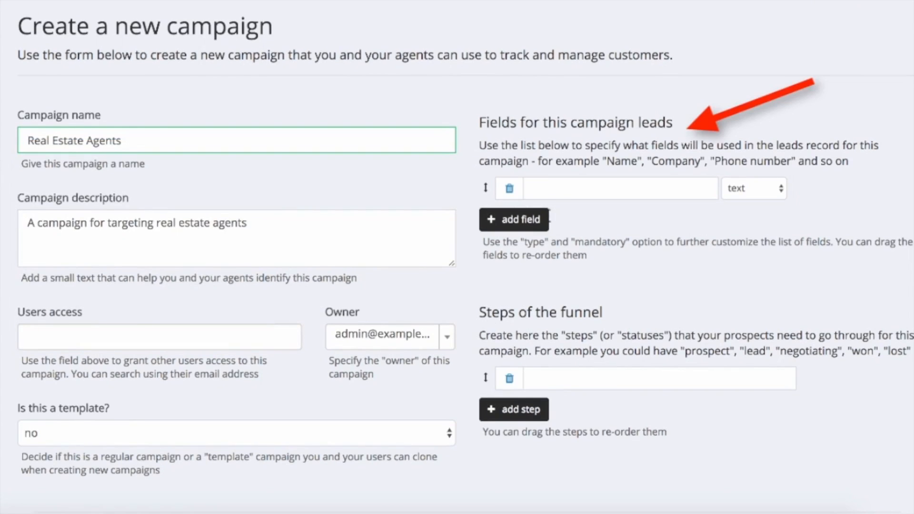
Add lead fields First and Last Name, Address as longer text, and Email as email type.
{"action": "left_click", "coordinate": [552, 192]}
{"action": "type", "text": "First an"}
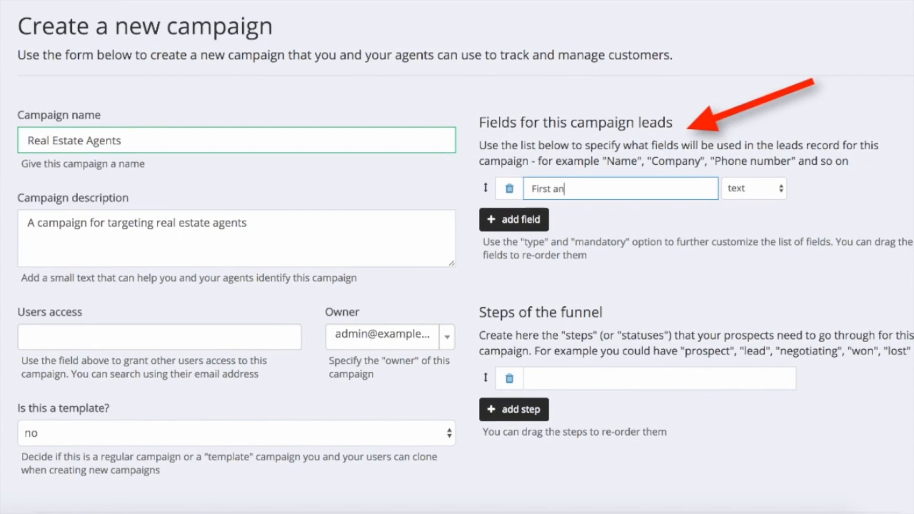
{"action": "type", "text": "d Last Name"}
{"action": "left_click", "coordinate": [506, 222]}
{"action": "type", "text": "Address"}
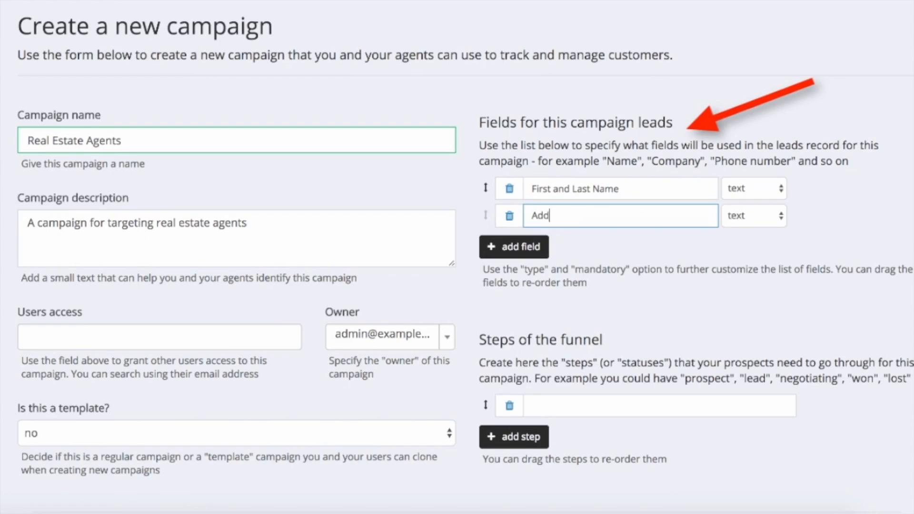
{"action": "left_click", "coordinate": [761, 216]}
{"action": "left_click", "coordinate": [757, 268]}
{"action": "left_click", "coordinate": [525, 250]}
{"action": "type", "text": "Email"}
{"action": "left_click", "coordinate": [753, 243]}
{"action": "left_click", "coordinate": [745, 255]}
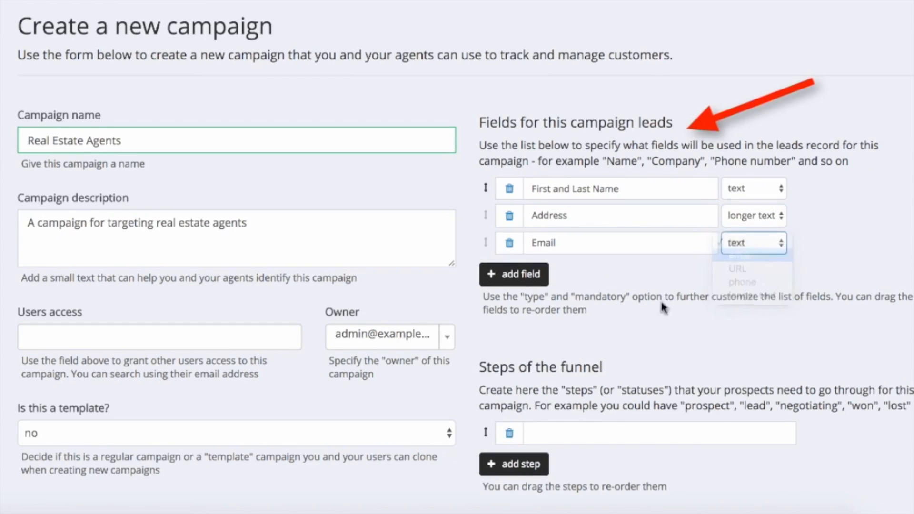
Add lead fields Phone as phone type, Website as URL, and Notes.
{"action": "left_click", "coordinate": [519, 274]}
{"action": "type", "text": "Phone"}
{"action": "left_click", "coordinate": [754, 270]}
{"action": "left_click", "coordinate": [740, 307]}
{"action": "left_click", "coordinate": [514, 300]}
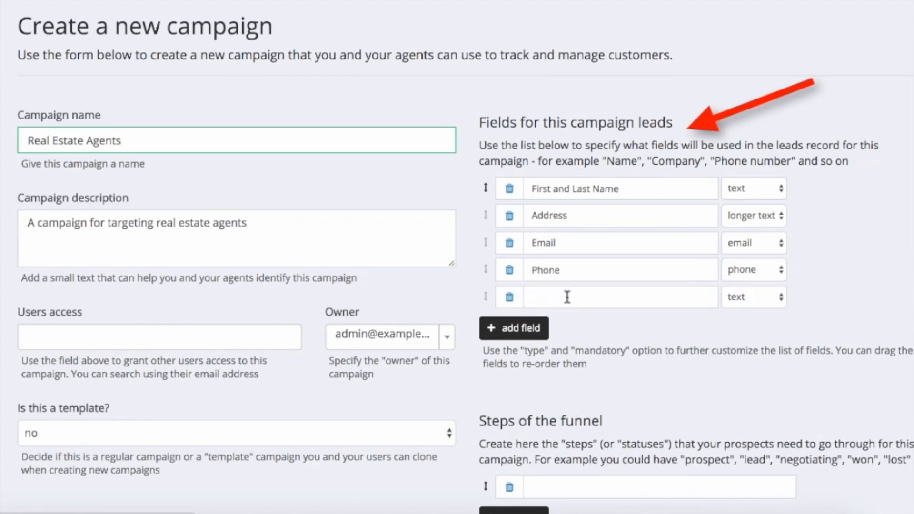
{"action": "left_click", "coordinate": [565, 297]}
{"action": "type", "text": "Website"}
{"action": "left_click", "coordinate": [753, 297]}
{"action": "left_click", "coordinate": [784, 320]}
{"action": "left_click", "coordinate": [514, 328]}
{"action": "left_click", "coordinate": [548, 324]}
{"action": "type", "text": "Notes"}
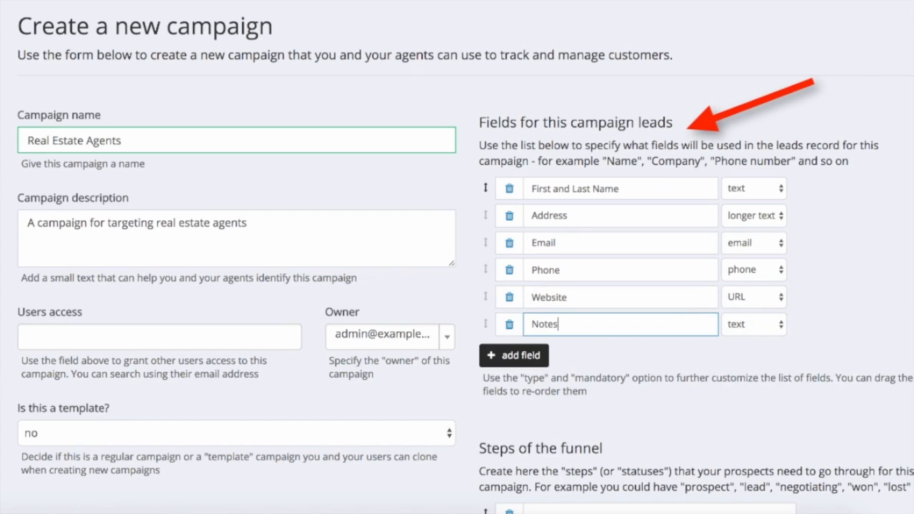
{"action": "left_click", "coordinate": [753, 324]}
Add the funnel steps Prospect, Lead and Interested.
{"action": "scroll", "coordinate": [743, 364], "scroll_direction": "down", "scroll_amount": 5}
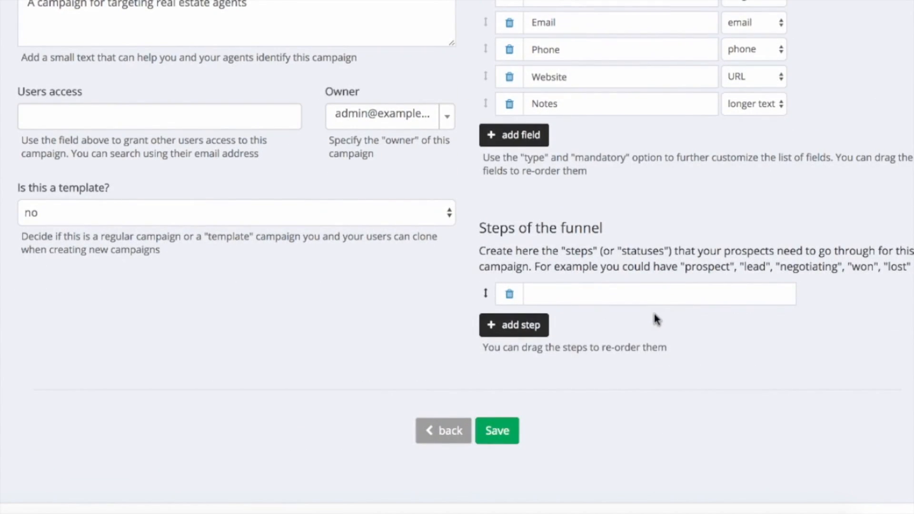
{"action": "left_click", "coordinate": [648, 295]}
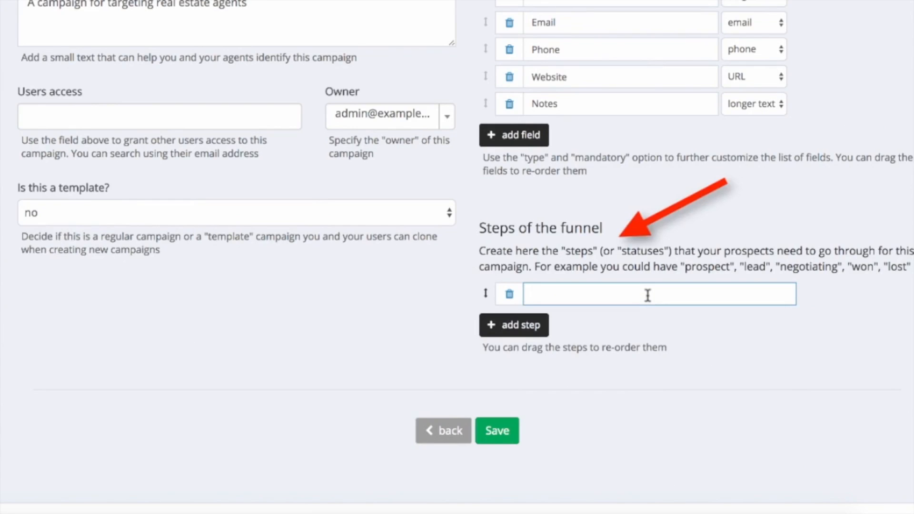
{"action": "type", "text": "Prosp"}
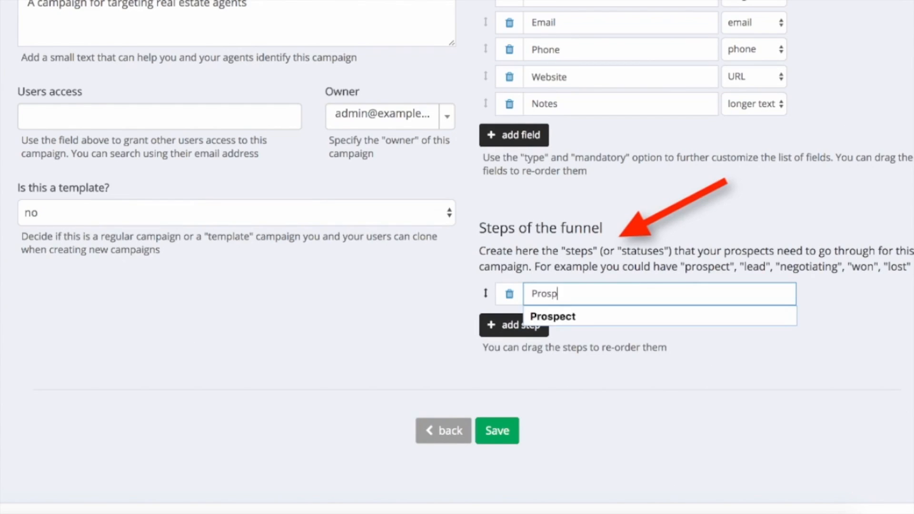
{"action": "key", "text": "Down"}
{"action": "key", "text": "Return"}
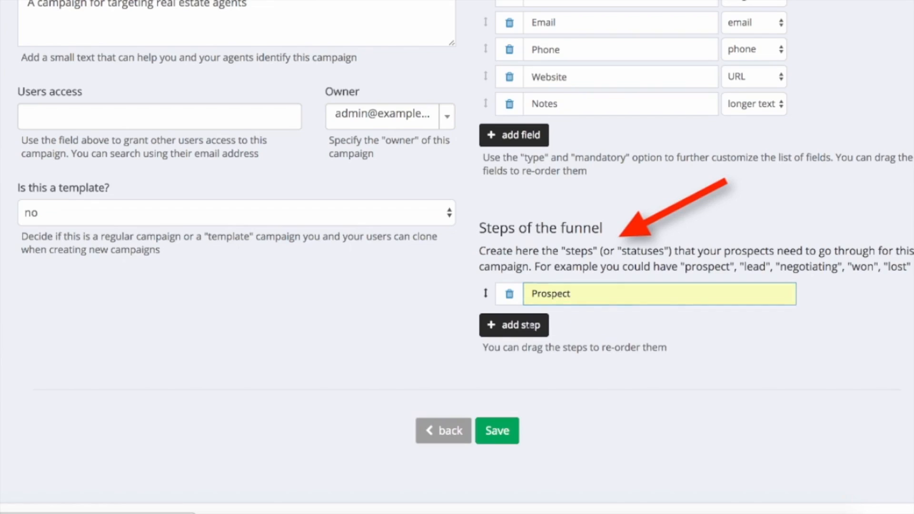
{"action": "left_click", "coordinate": [538, 325]}
{"action": "type", "text": "Le"}
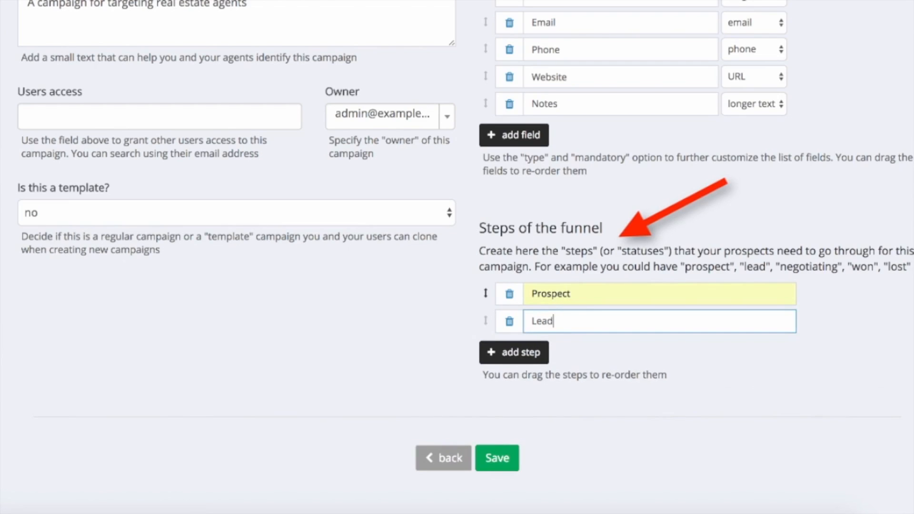
{"action": "type", "text": "ad"}
{"action": "left_click", "coordinate": [531, 353]}
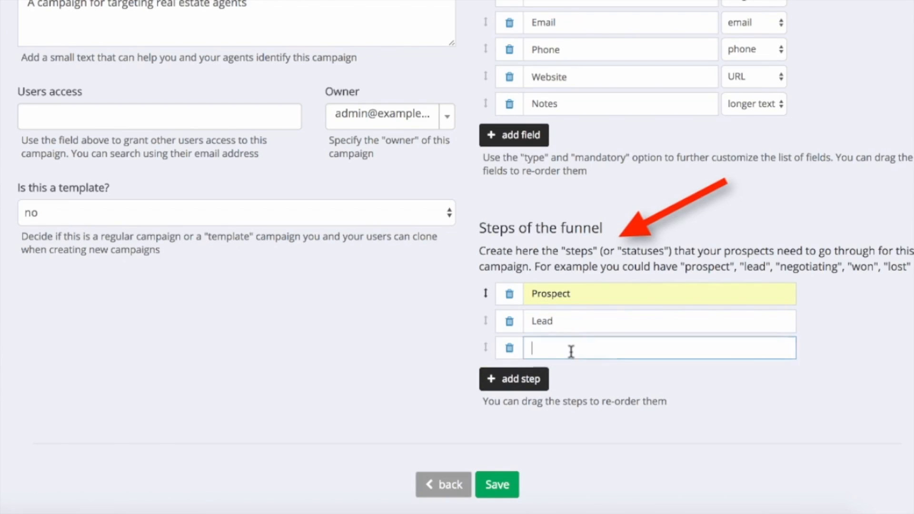
{"action": "type", "text": "Interested"}
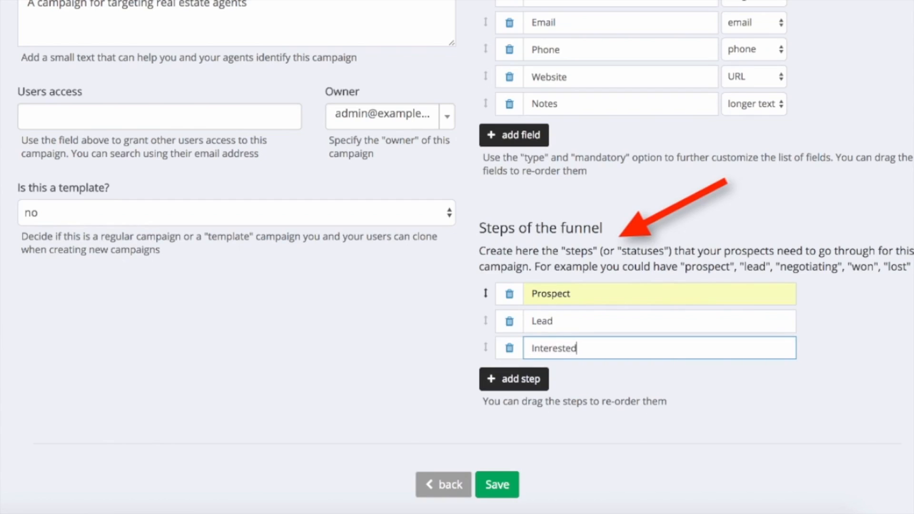
Add the funnel steps Hot, Won! and Lost, then save the campaign.
{"action": "left_click", "coordinate": [528, 383]}
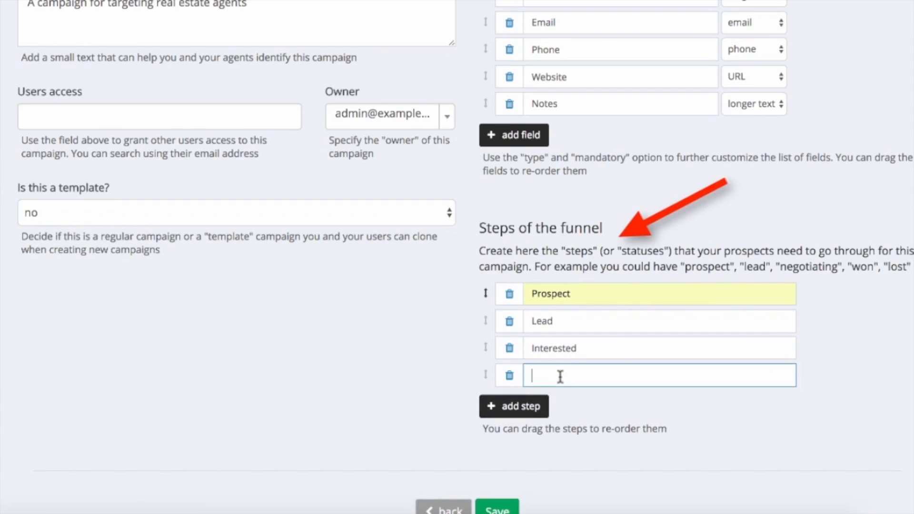
{"action": "left_click", "coordinate": [536, 404]}
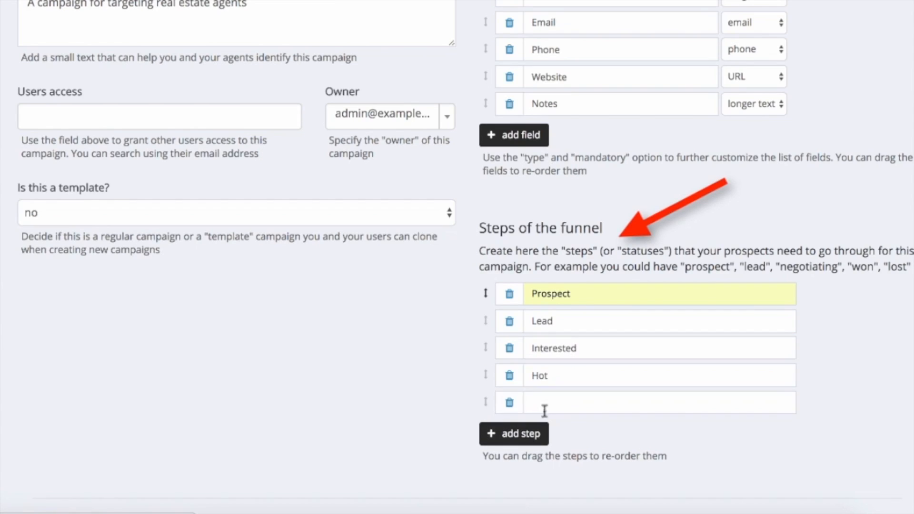
{"action": "type", "text": "W"}
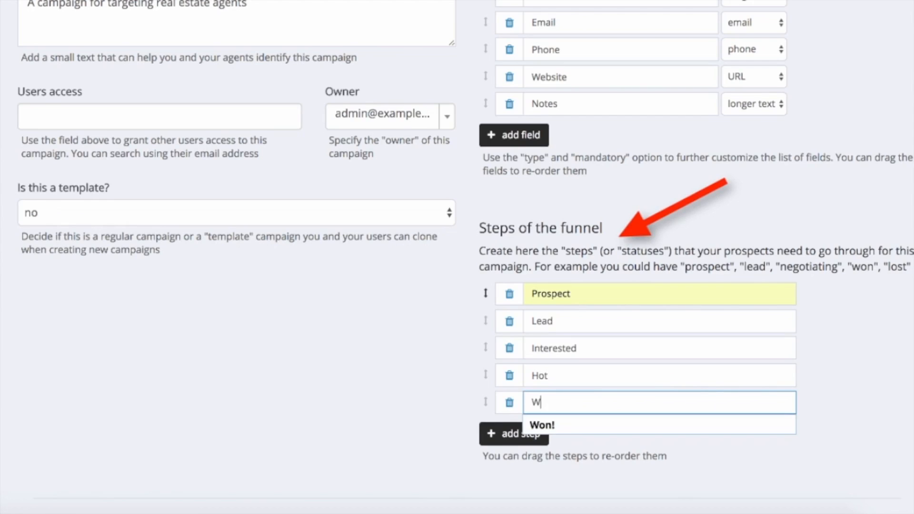
{"action": "type", "text": "on!"}
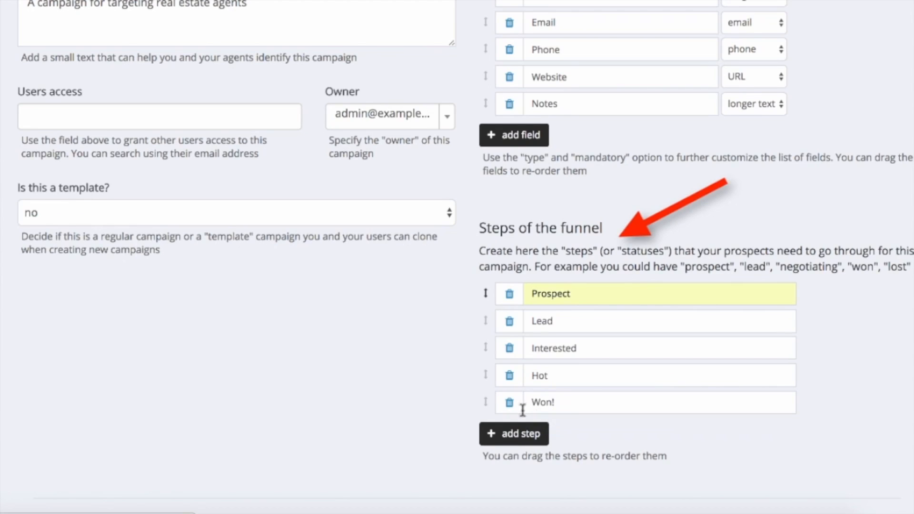
{"action": "left_click", "coordinate": [543, 432]}
{"action": "type", "text": "Lost"}
{"action": "left_click", "coordinate": [836, 365]}
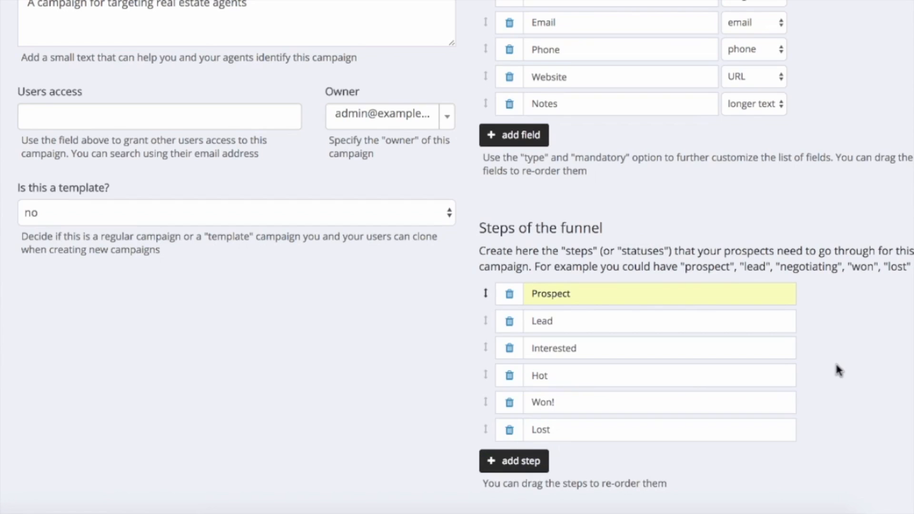
{"action": "scroll", "coordinate": [835, 361], "scroll_direction": "down", "scroll_amount": 3}
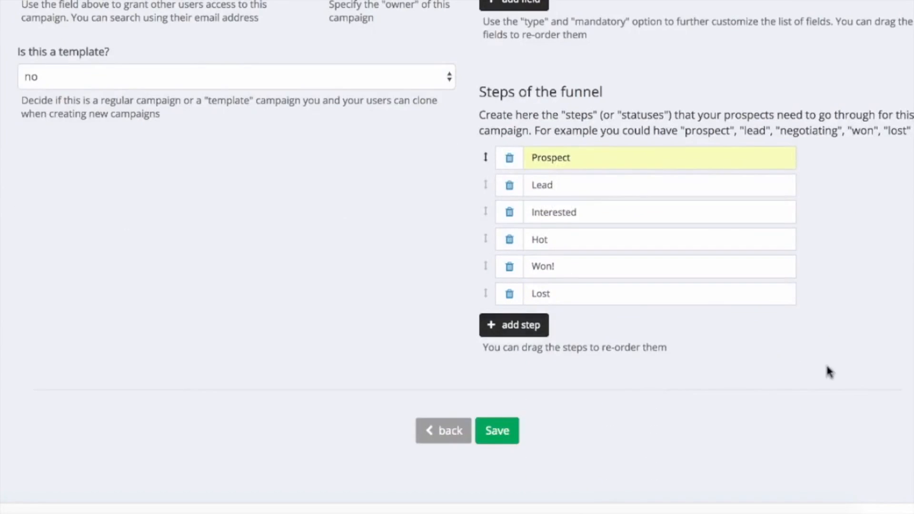
{"action": "left_click", "coordinate": [495, 431]}
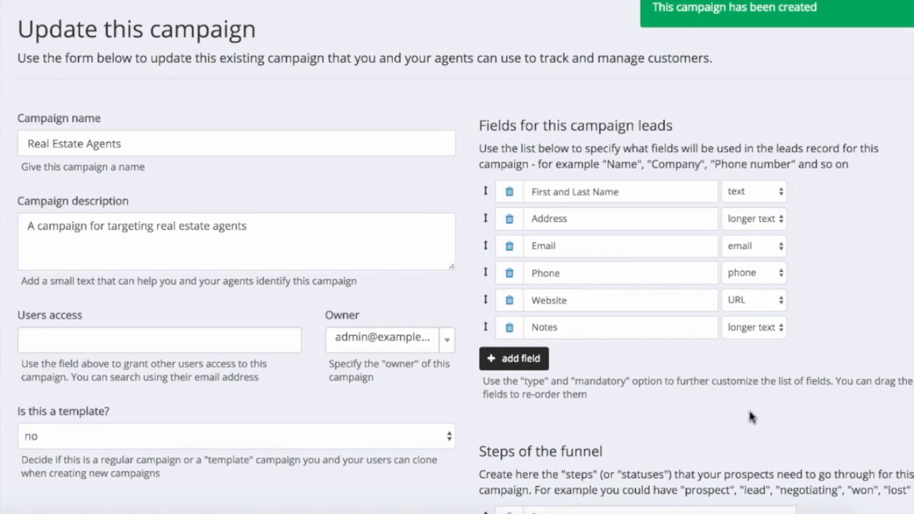
Save the campaign, open the Real Estate Agents leads, and switch them to List view.
{"action": "scroll", "coordinate": [748, 404], "scroll_direction": "down", "scroll_amount": 8}
{"action": "left_click", "coordinate": [500, 384]}
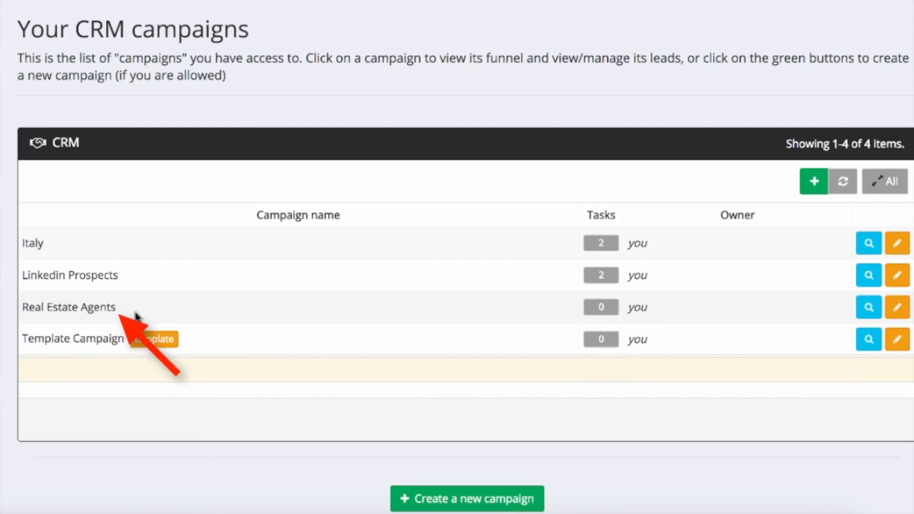
{"action": "left_click", "coordinate": [85, 310]}
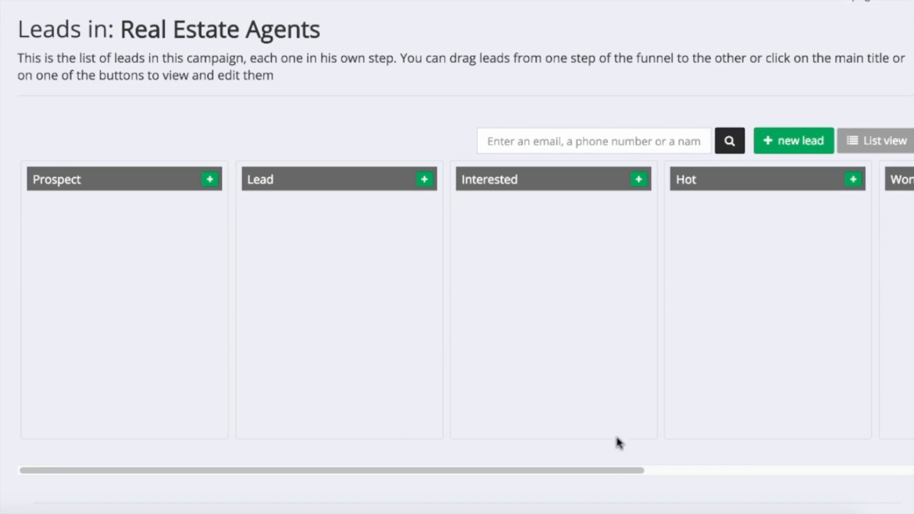
{"action": "left_click_drag", "start_coordinate": [608, 471], "coordinate": [575, 475]}
{"action": "left_click", "coordinate": [874, 145]}
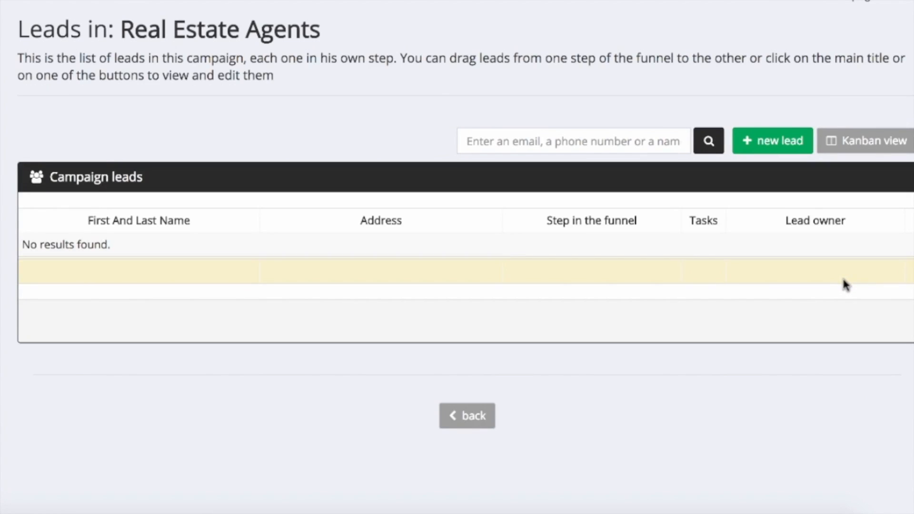
Start a new lead and enter the full name, address 'Address in this field' and e-mail.
{"action": "left_click", "coordinate": [767, 146]}
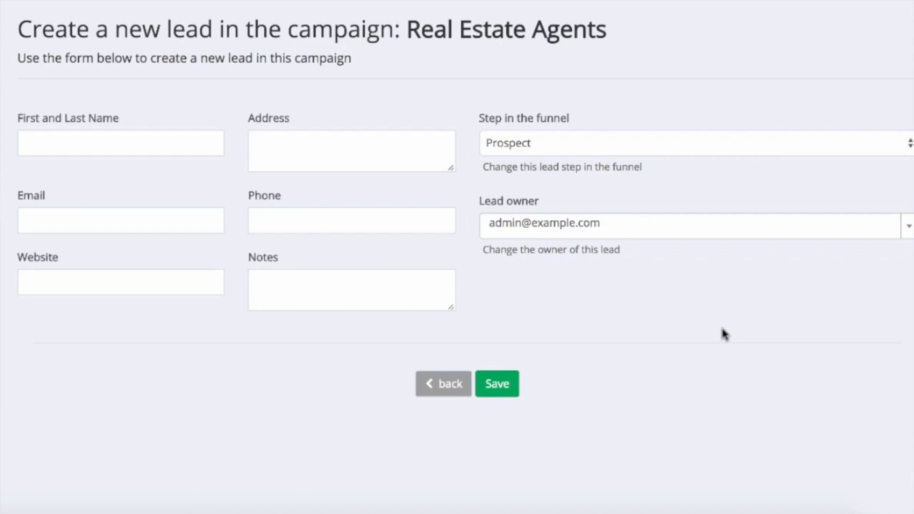
{"action": "left_click", "coordinate": [105, 144]}
{"action": "key", "text": "Tab"}
{"action": "type", "text": "A"}
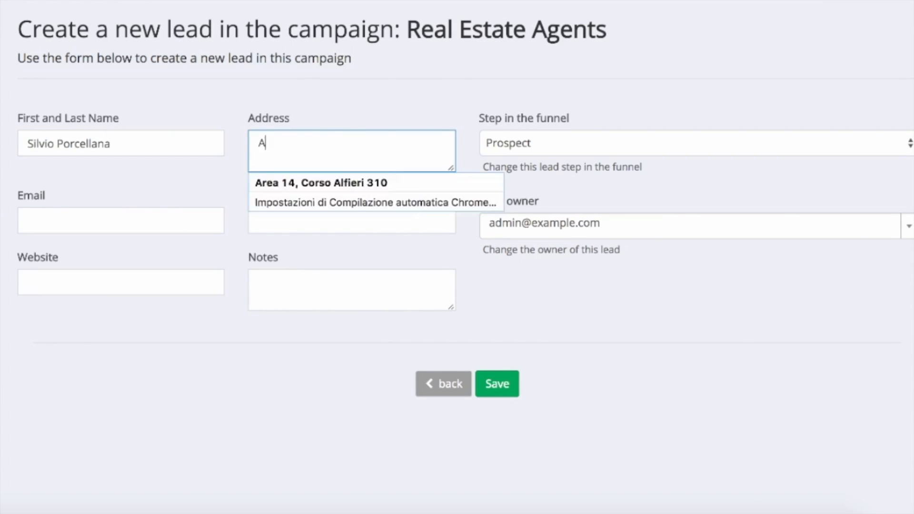
{"action": "type", "text": "ddress in this field"}
{"action": "left_click", "coordinate": [81, 216]}
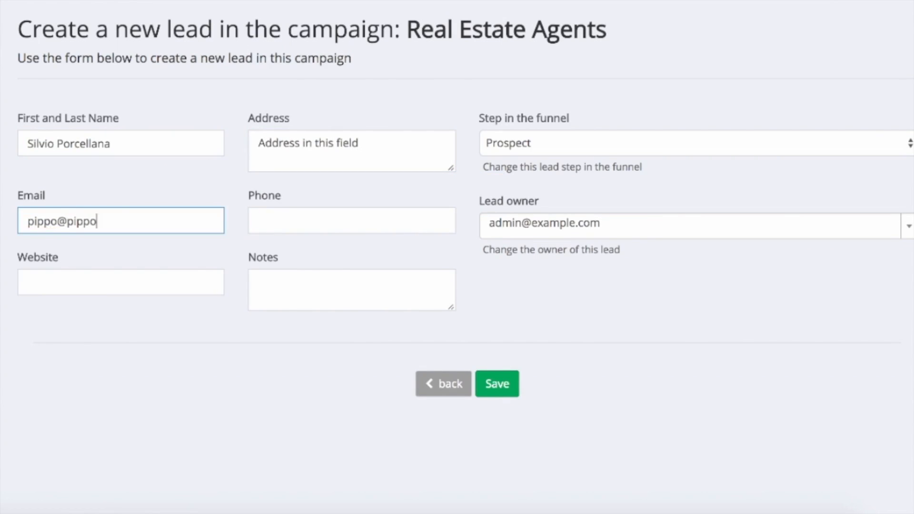
{"action": "left_click", "coordinate": [263, 218]}
{"action": "type", "text": "+1234567890"}
{"action": "left_click", "coordinate": [105, 282]}
{"action": "type", "text": "https:"}
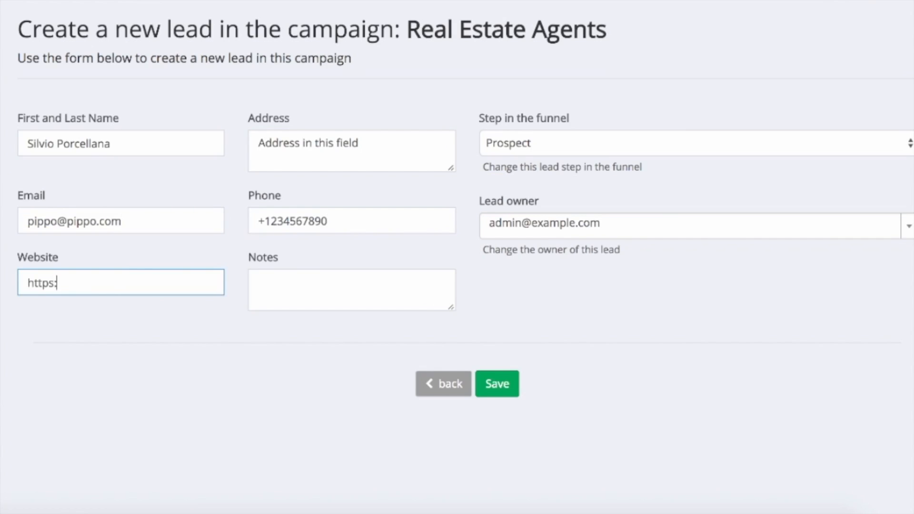
{"action": "type", "text": "//www.website.com"}
{"action": "key", "text": "Tab"}
{"action": "type", "text": "notes"}
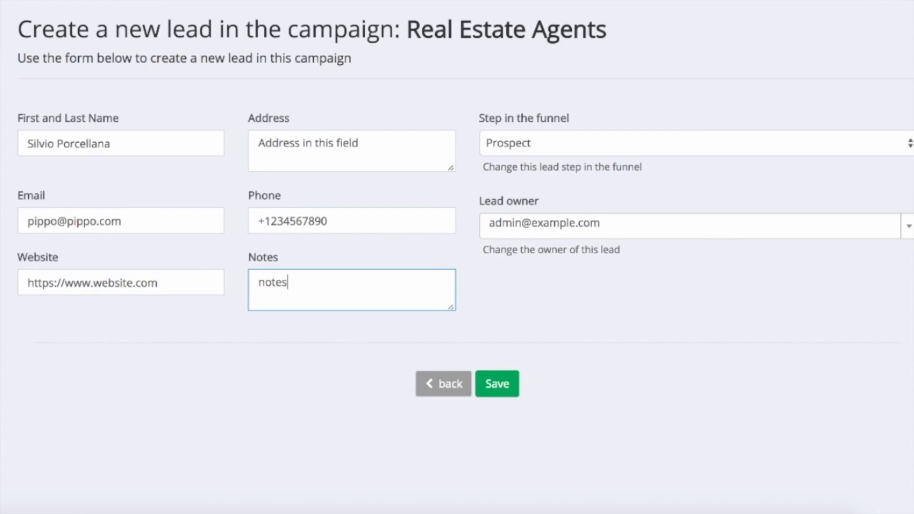
{"action": "left_click", "coordinate": [802, 143]}
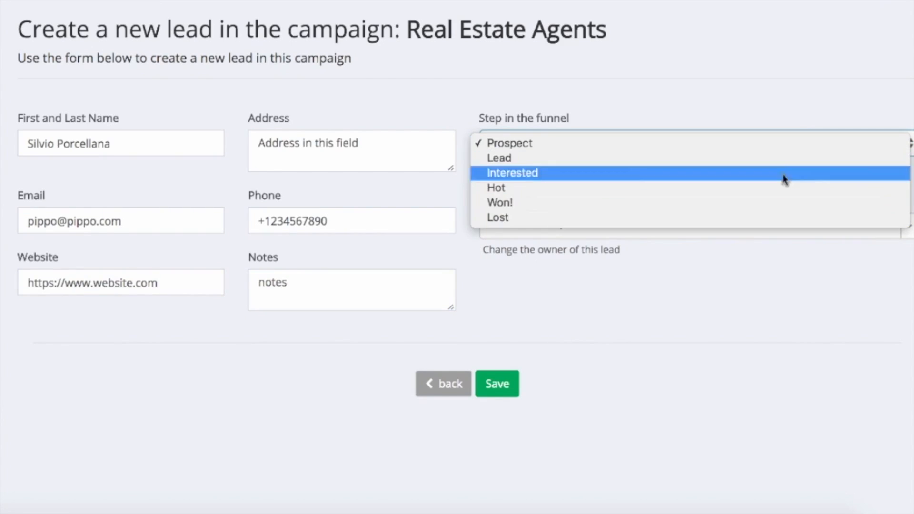
{"action": "left_click", "coordinate": [778, 143]}
{"action": "left_click", "coordinate": [775, 94]}
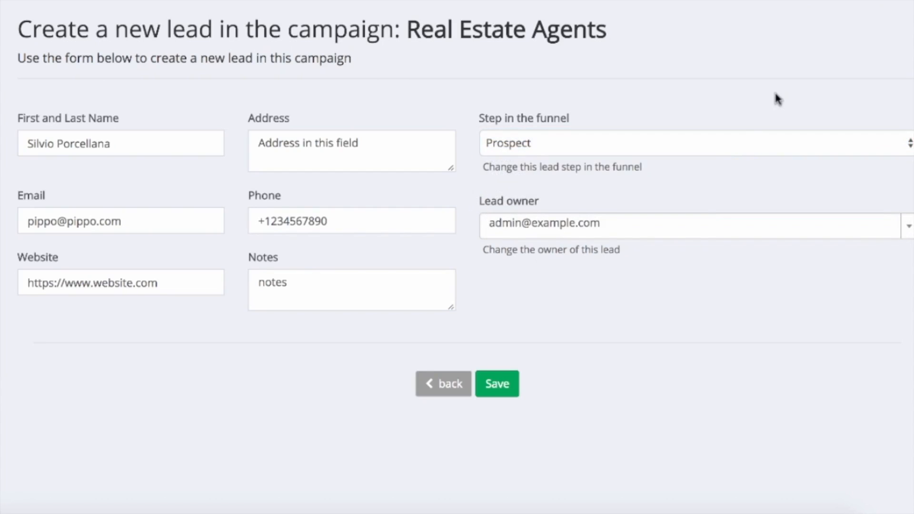
{"action": "left_click", "coordinate": [496, 382]}
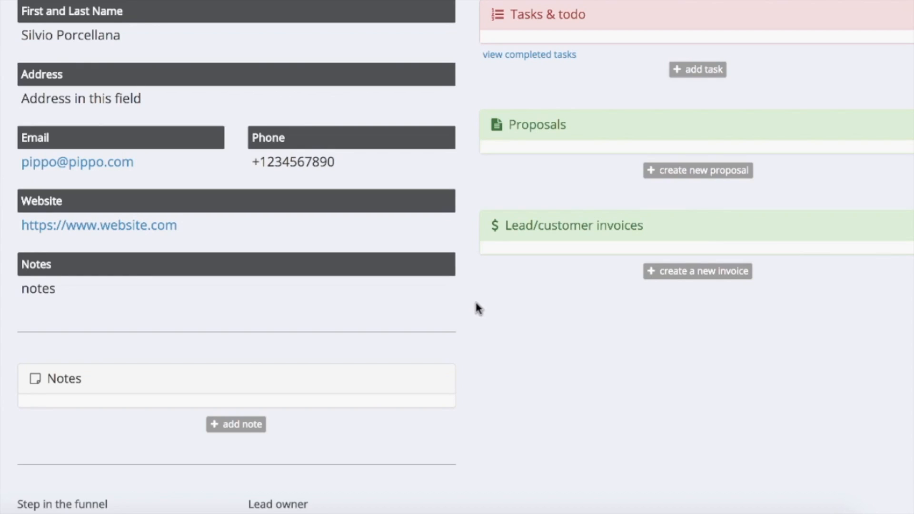
Scroll down to the lead's Notes panel and begin a new note.
{"action": "scroll", "coordinate": [477, 307], "scroll_direction": "down", "scroll_amount": 3}
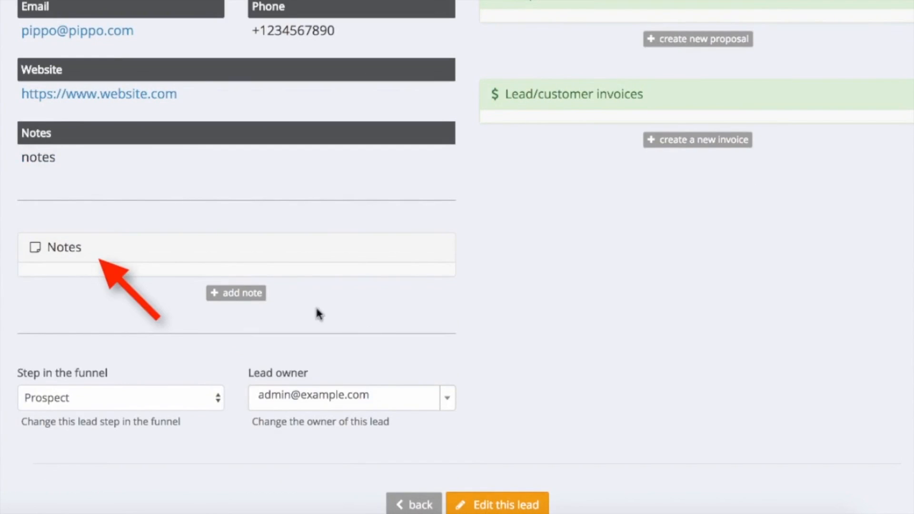
{"action": "left_click", "coordinate": [240, 294]}
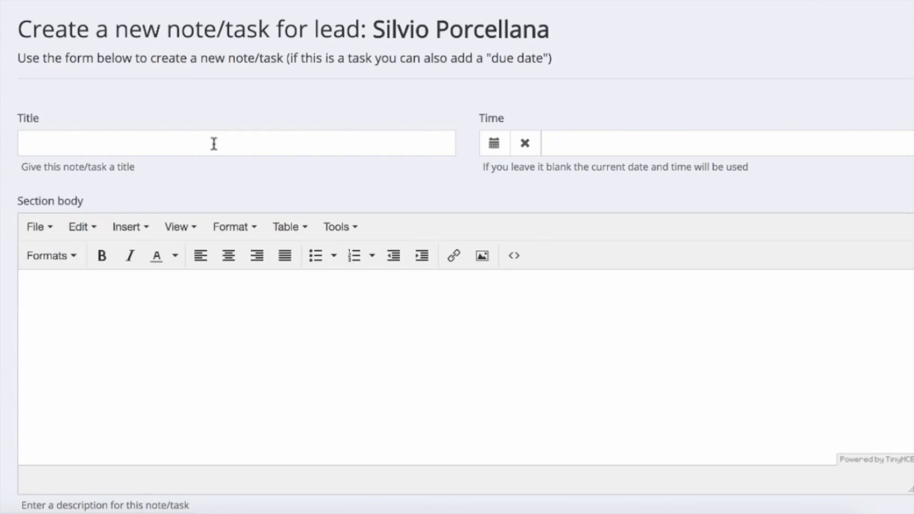
{"action": "left_click", "coordinate": [214, 144]}
{"action": "type", "text": "This is a note - we have just created this lead"}
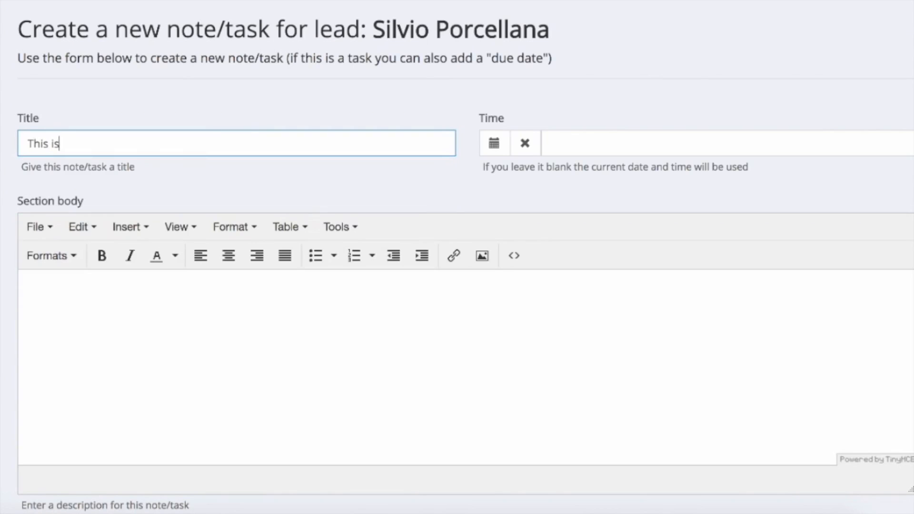
{"action": "key", "text": "Tab"}
{"action": "key", "text": "Tab"}
{"action": "type", "text": "This is the body of the note, with a link too!"}
{"action": "double_click", "coordinate": [230, 287]}
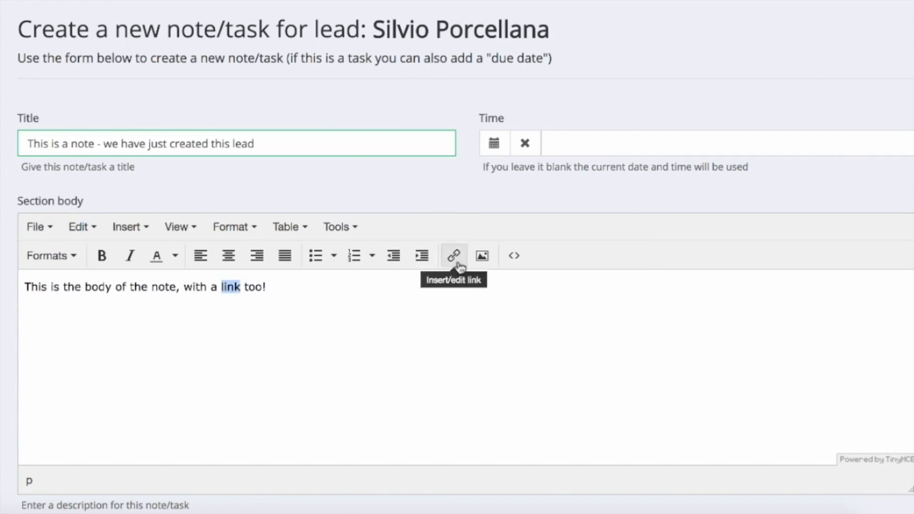
{"action": "left_click", "coordinate": [455, 258]}
{"action": "type", "text": "https://www.link.com"}
{"action": "left_click", "coordinate": [495, 322]}
Save the note and preview its full body on the lead.
{"action": "scroll", "coordinate": [325, 334], "scroll_direction": "down", "scroll_amount": 4}
{"action": "left_click", "coordinate": [496, 431]}
{"action": "scroll", "coordinate": [493, 365], "scroll_direction": "down", "scroll_amount": 5}
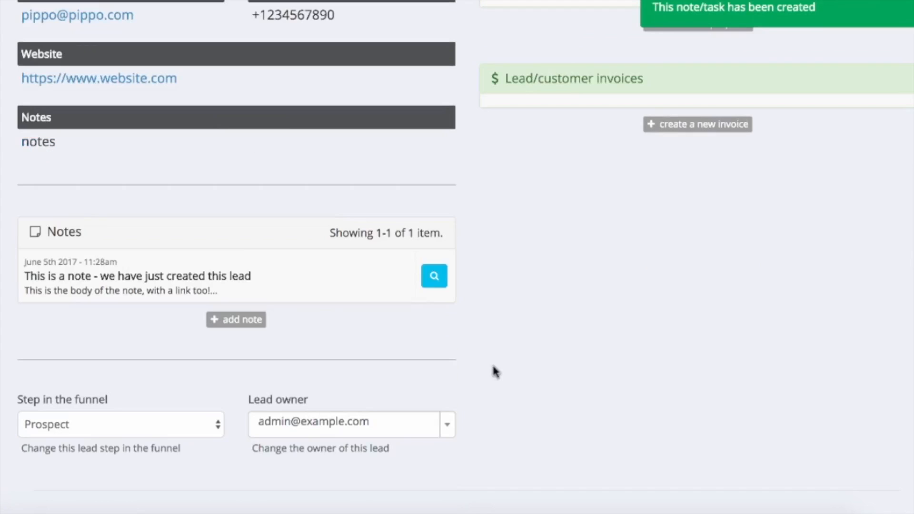
{"action": "left_click", "coordinate": [242, 262]}
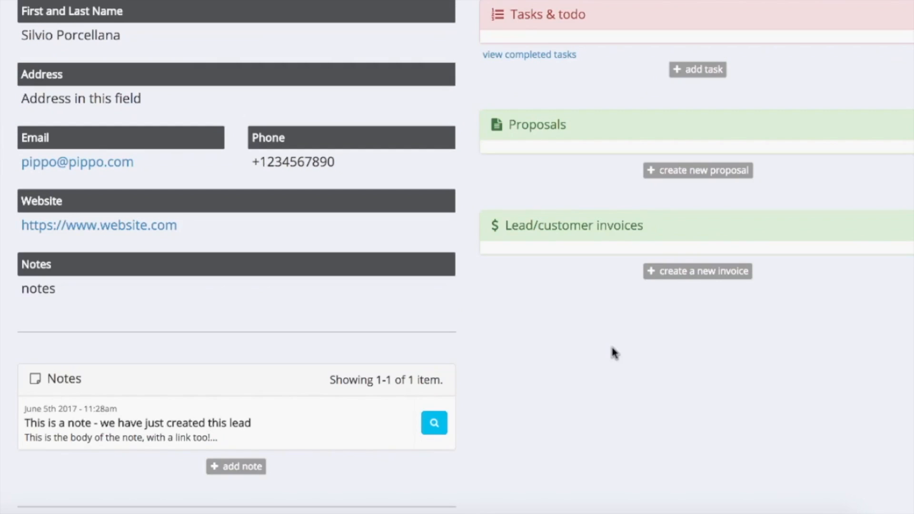
{"action": "left_click", "coordinate": [704, 76]}
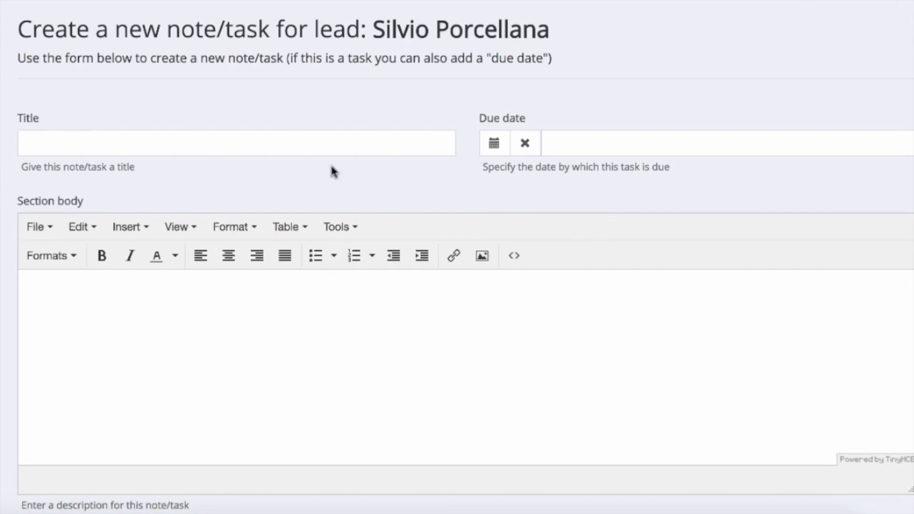
Save a task 'Call!' due 5 June 2017 with body 'Call at the number in the lead details'.
{"action": "left_click", "coordinate": [312, 150]}
{"action": "type", "text": "Call!"}
{"action": "left_click", "coordinate": [604, 146]}
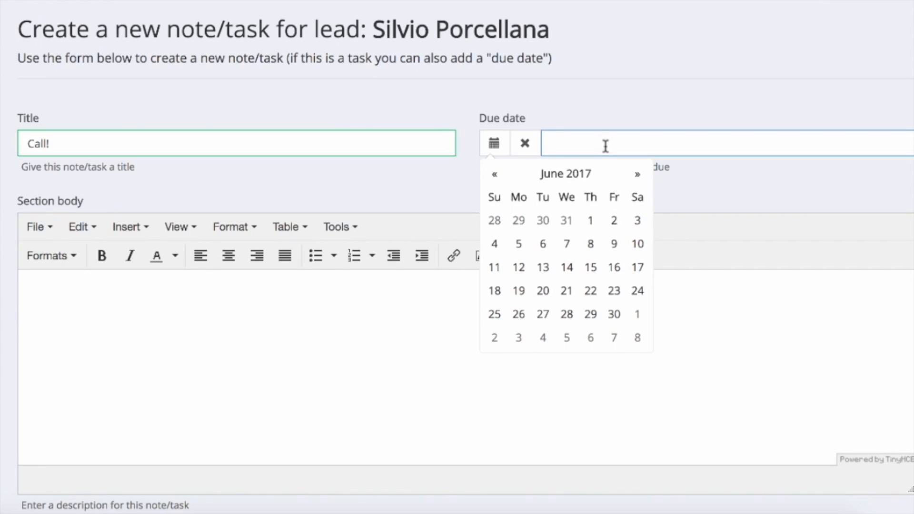
{"action": "left_click", "coordinate": [517, 246]}
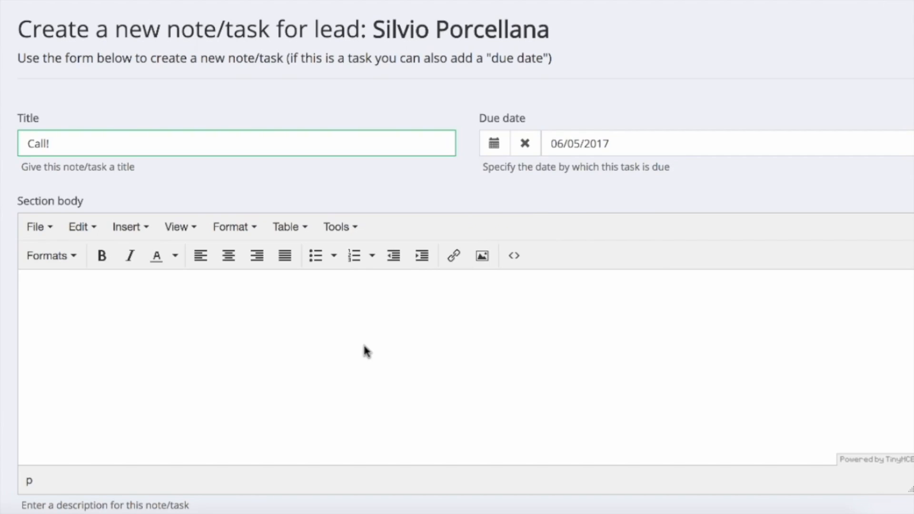
{"action": "left_click", "coordinate": [365, 351]}
{"action": "type", "text": "Call at the number"}
{"action": "type", "text": "in the "}
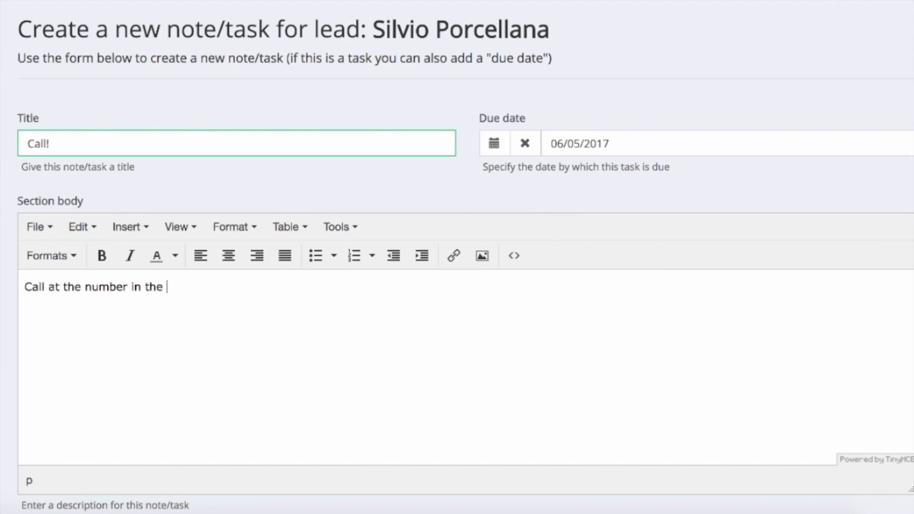
{"action": "type", "text": "lead details"}
{"action": "scroll", "coordinate": [9, 254], "scroll_direction": "down", "scroll_amount": 3}
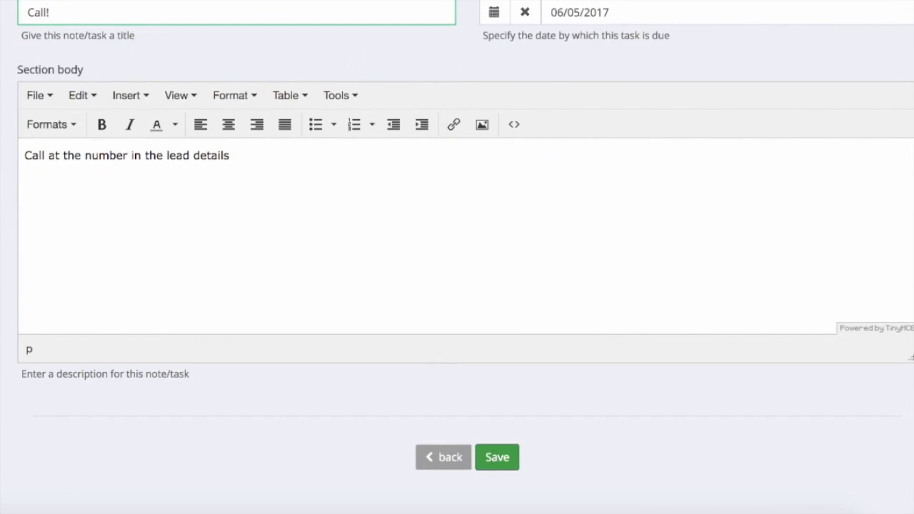
{"action": "left_click", "coordinate": [497, 457]}
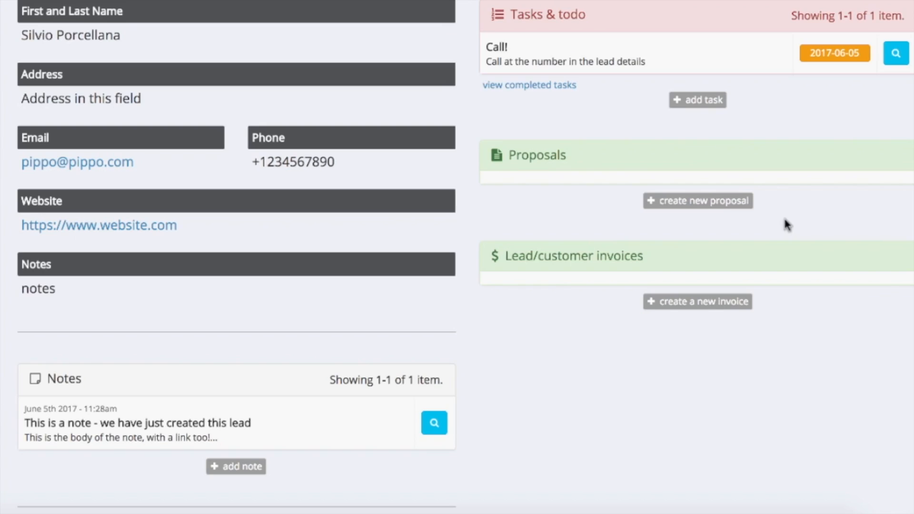
{"action": "left_click", "coordinate": [712, 202]}
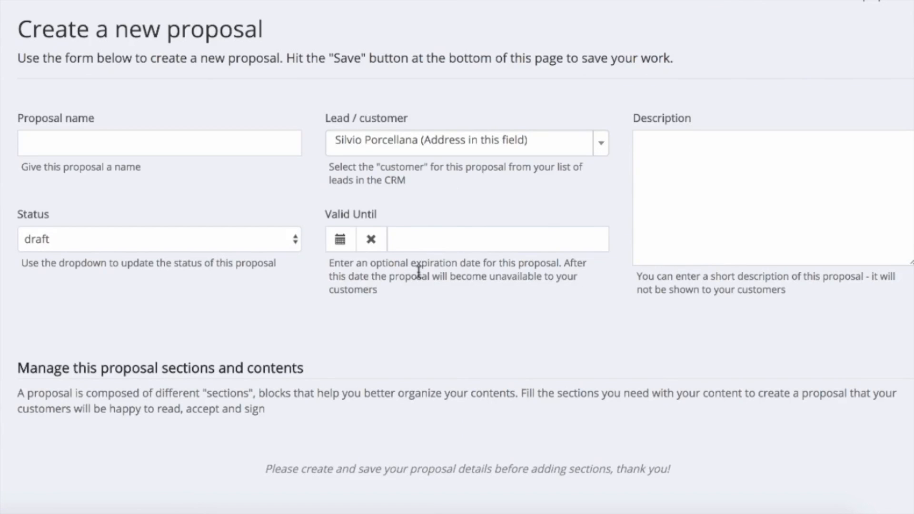
Create 'New proposal' described as a test proposal made during the onboarding tutorial, and save it.
{"action": "left_click", "coordinate": [174, 145]}
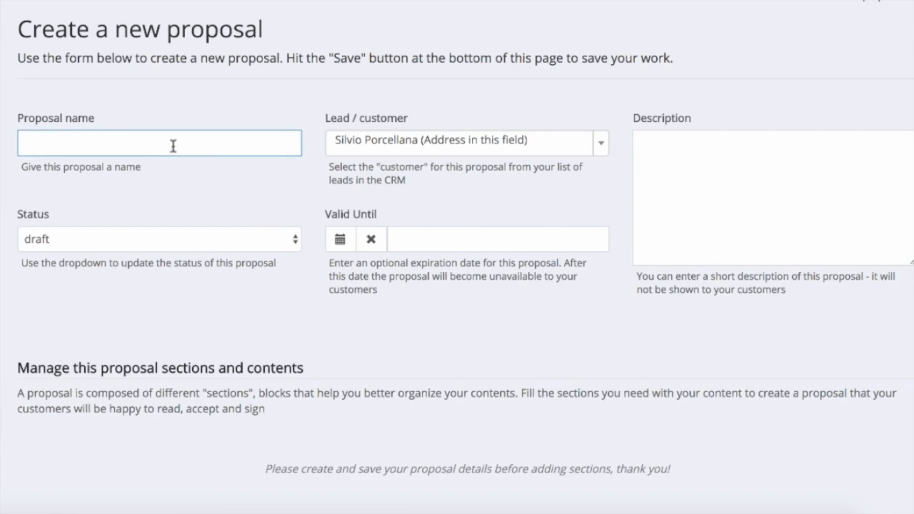
{"action": "type", "text": "New proposal"}
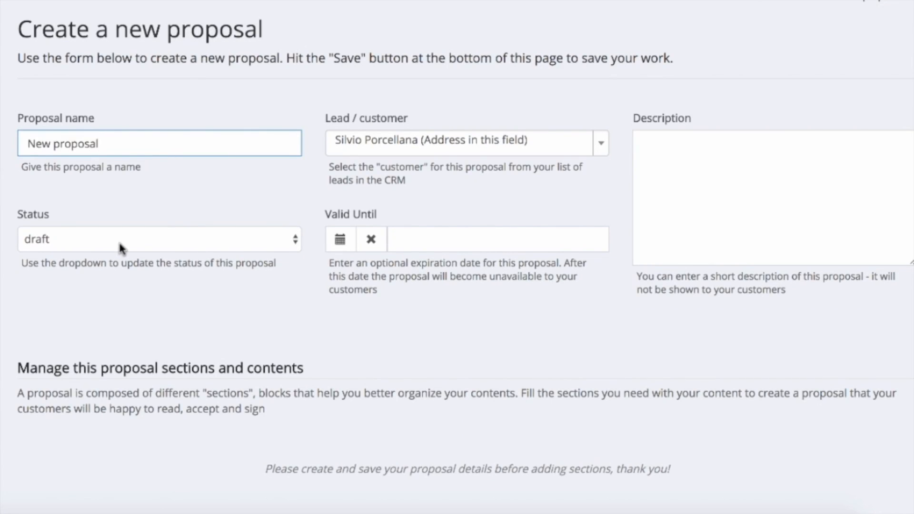
{"action": "left_click", "coordinate": [704, 209]}
{"action": "type", "text": "This is a te"}
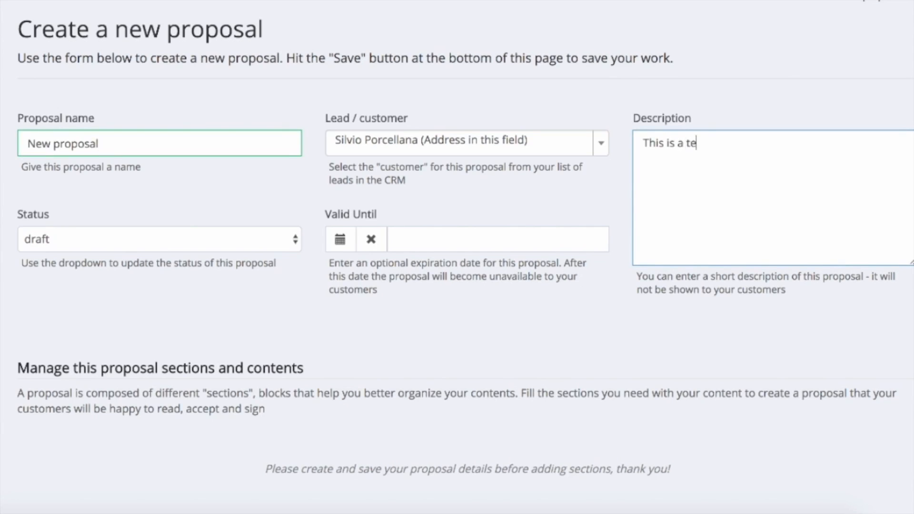
{"action": "type", "text": "st propor"}
{"action": "type", "text": "al we "}
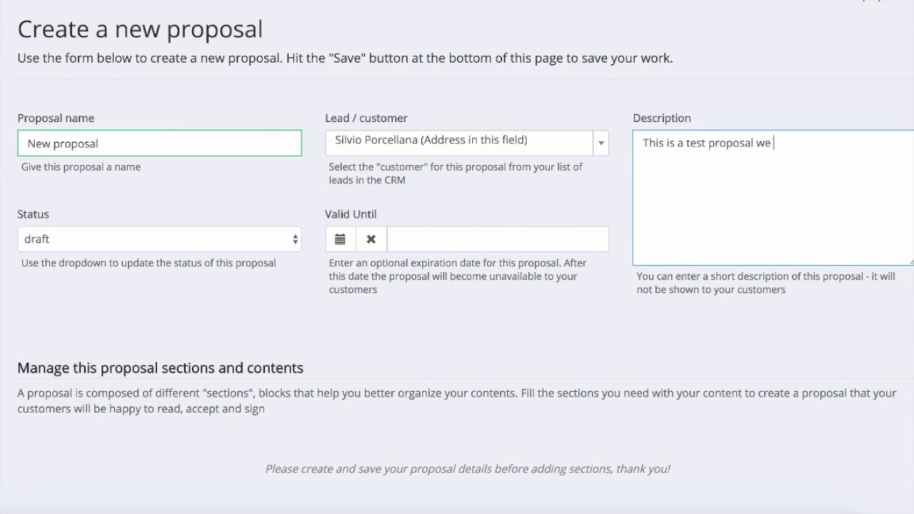
{"action": "type", "text": "are creating during the onboardingh tutor"}
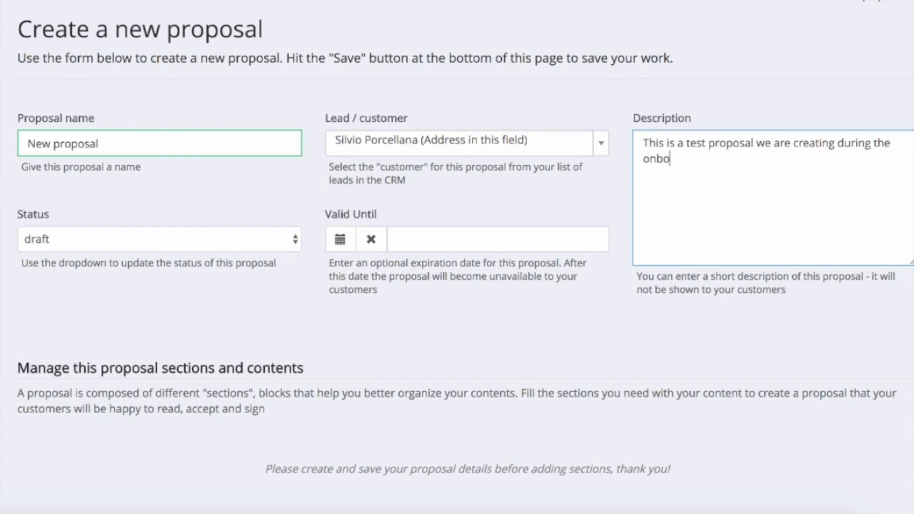
{"action": "key", "text": "BackSpace"}
{"action": "key", "text": "BackSpace"}
{"action": "key", "text": "BackSpace"}
{"action": "key", "text": "BackSpace"}
{"action": "key", "text": "BackSpace"}
{"action": "key", "text": "BackSpace"}
{"action": "key", "text": "BackSpace"}
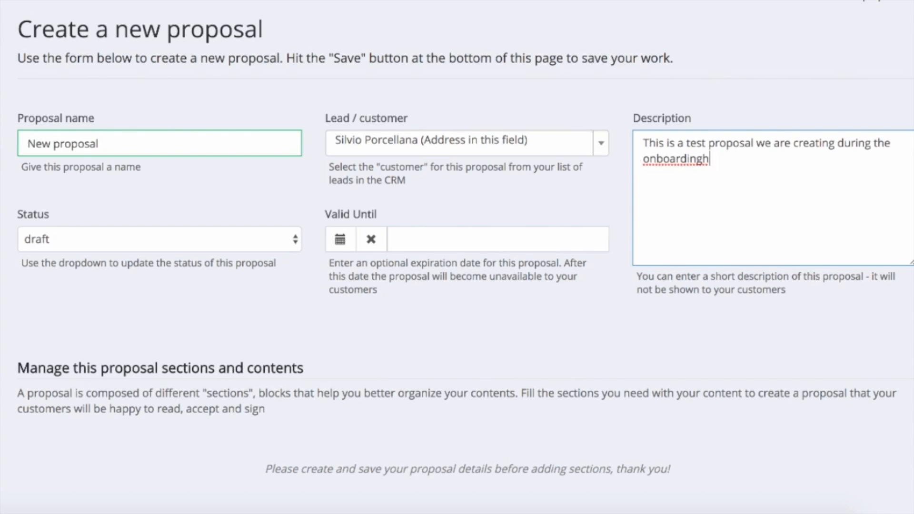
{"action": "type", "text": "tutorial"}
{"action": "scroll", "coordinate": [579, 288], "scroll_direction": "down", "scroll_amount": 1}
{"action": "scroll", "coordinate": [576, 289], "scroll_direction": "down", "scroll_amount": 1}
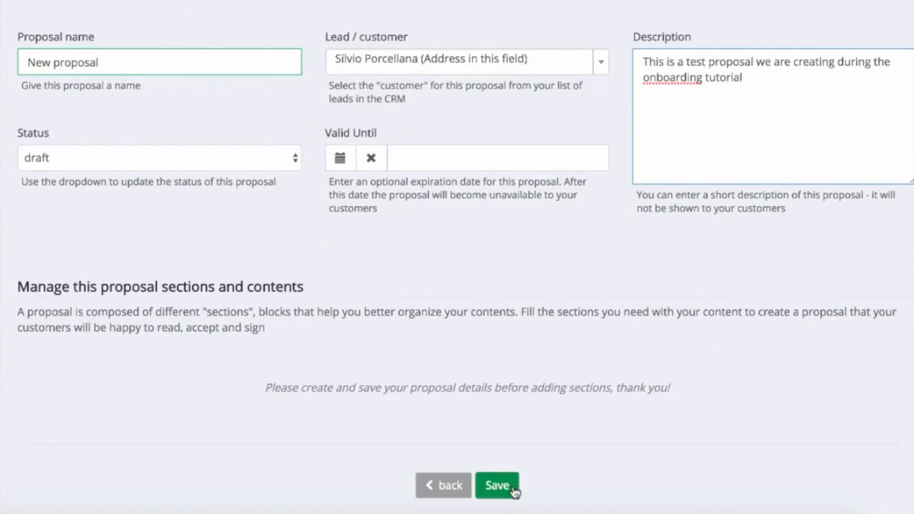
{"action": "left_click", "coordinate": [496, 486]}
{"action": "scroll", "coordinate": [716, 241], "scroll_direction": "down", "scroll_amount": 4}
{"action": "scroll", "coordinate": [718, 239], "scroll_direction": "down", "scroll_amount": 3}
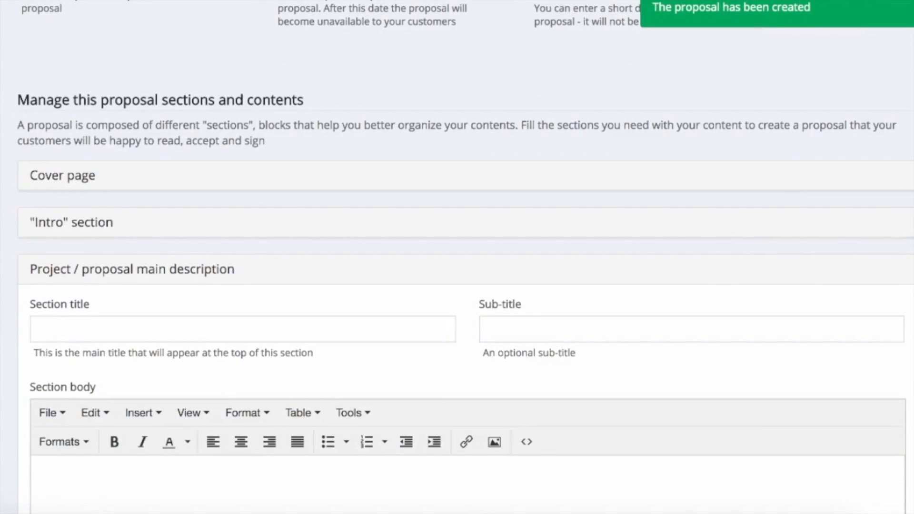
Load the generic logo PNG as the cover page's main image.
{"action": "left_click", "coordinate": [62, 75]}
{"action": "left_click", "coordinate": [862, 218]}
{"action": "left_click", "coordinate": [379, 1]}
{"action": "left_click", "coordinate": [374, 5]}
{"action": "double_click", "coordinate": [276, 54]}
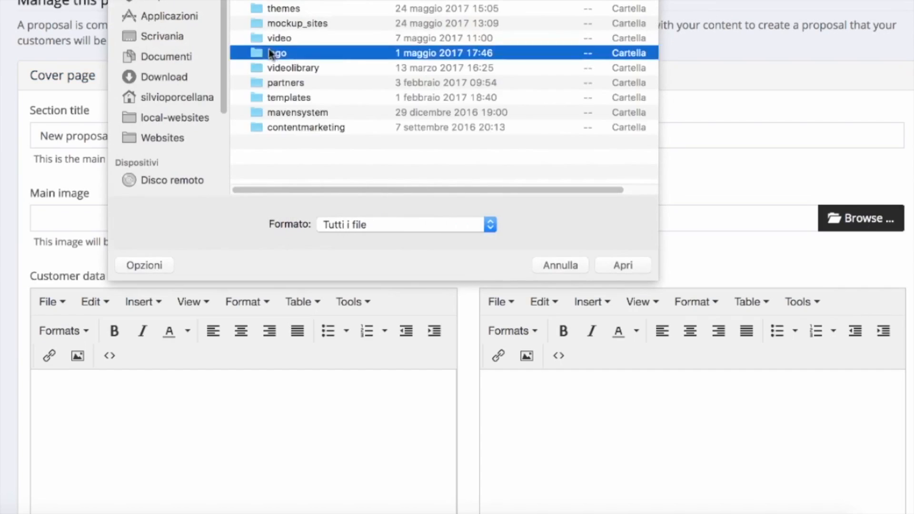
{"action": "double_click", "coordinate": [316, 8]}
{"action": "scroll", "coordinate": [459, 208], "scroll_direction": "down", "scroll_amount": 1}
{"action": "scroll", "coordinate": [403, 214], "scroll_direction": "down", "scroll_amount": 5}
Enter the customer's name in Customer data and the company name and address in Your data.
{"action": "left_click", "coordinate": [301, 327]}
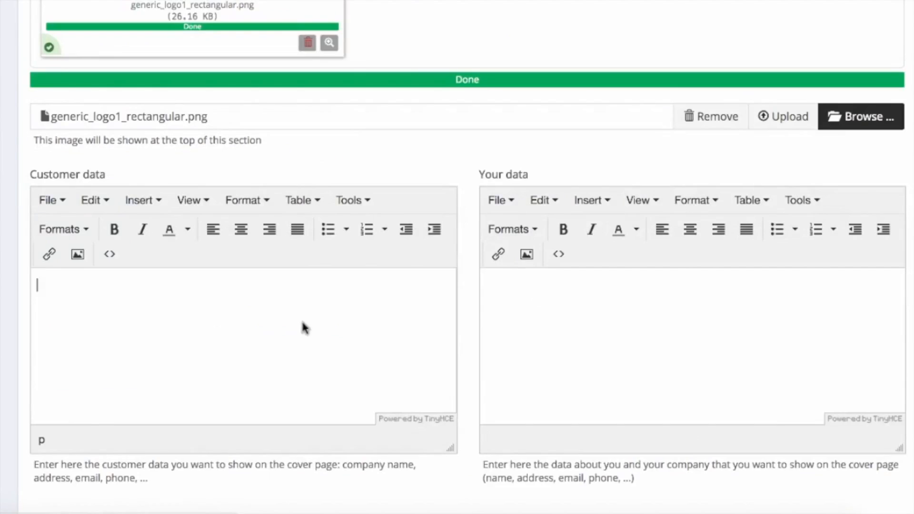
{"action": "key", "text": "Return"}
{"action": "type", "text": "blah blah blah ..."}
{"action": "left_click", "coordinate": [692, 329]}
{"action": "type", "text": "Our company name"}
{"action": "key", "text": "Return"}
{"action": "type", "text": "Madison Avenue"}
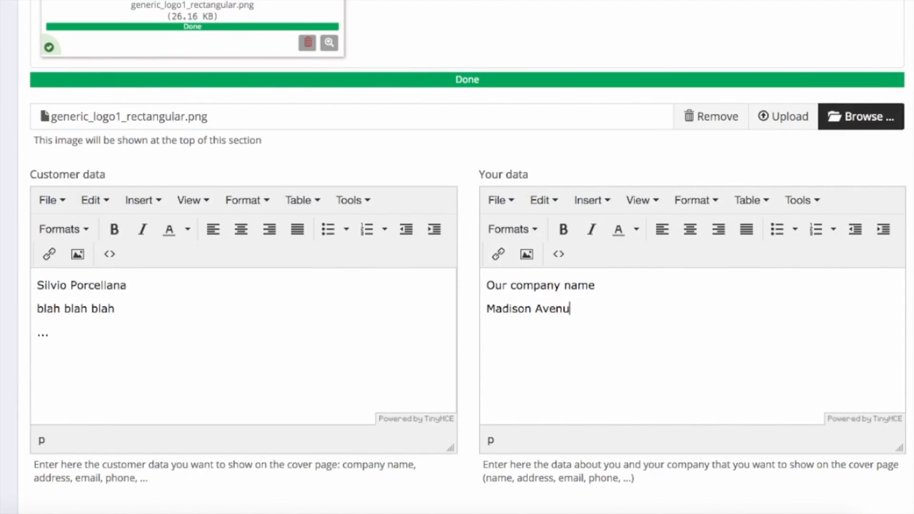
{"action": "key", "text": "Return"}
{"action": "type", "text": "New Yoirk"}
{"action": "scroll", "coordinate": [429, 240], "scroll_direction": "down", "scroll_amount": 8}
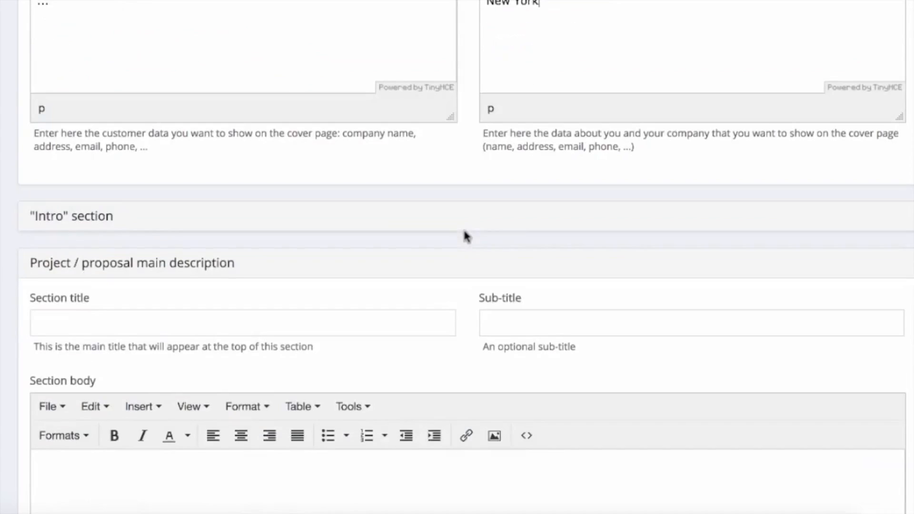
Title the main description 'Section #1', subtitle it 'This is the subtitle to section', and paste body text.
{"action": "left_click", "coordinate": [315, 254]}
{"action": "type", "text": "Section #1"}
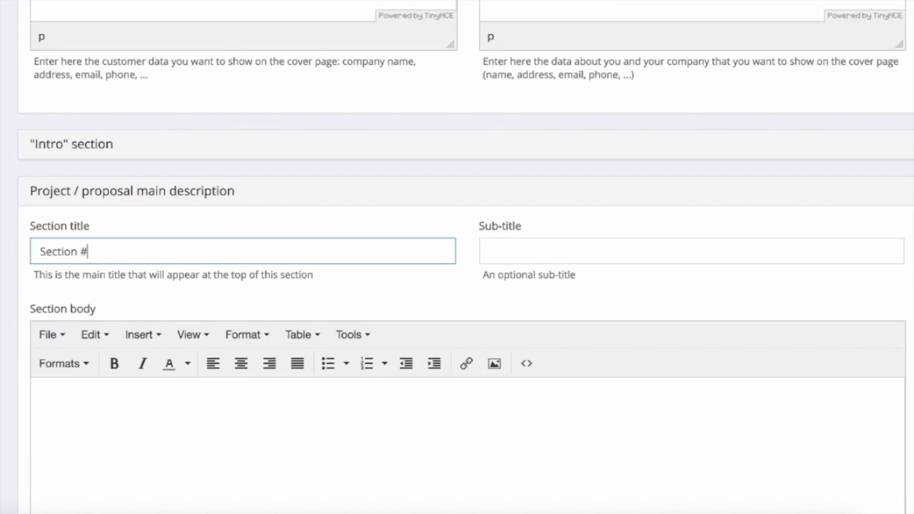
{"action": "key", "text": "Tab"}
{"action": "type", "text": "This is the subtitle to section"}
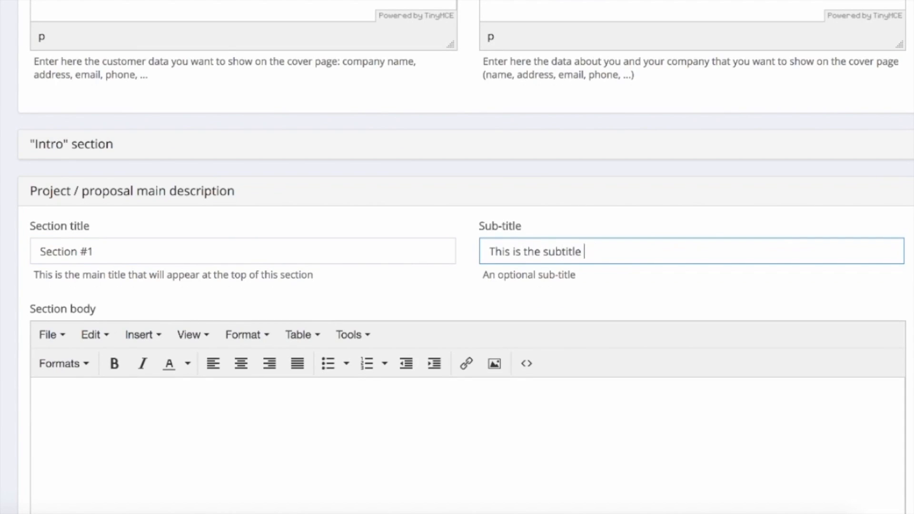
{"action": "key", "text": "Tab"}
{"action": "scroll", "coordinate": [165, 331], "scroll_direction": "down", "scroll_amount": 5}
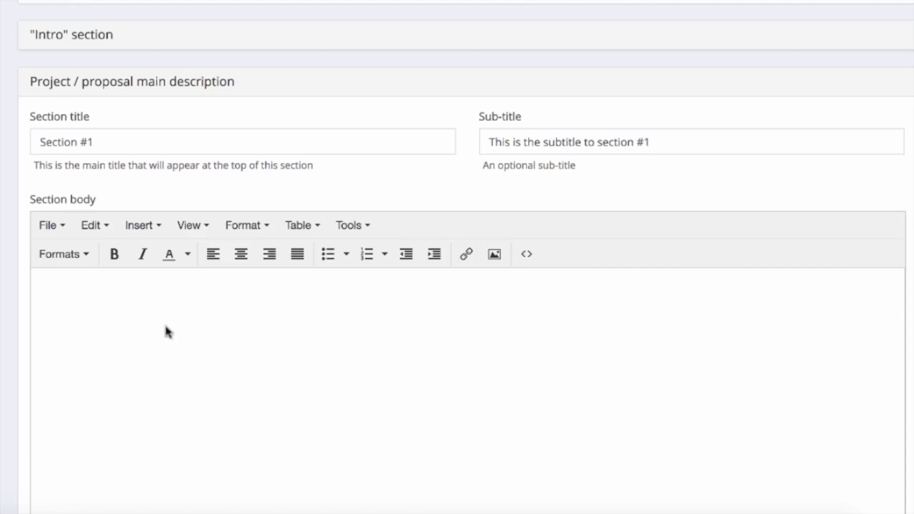
{"action": "key", "text": "super+v"}
Remove the three blank paragraphs between the pasted body paragraphs.
{"action": "scroll", "coordinate": [46, 220], "scroll_direction": "up", "scroll_amount": 4}
{"action": "left_click", "coordinate": [119, 278]}
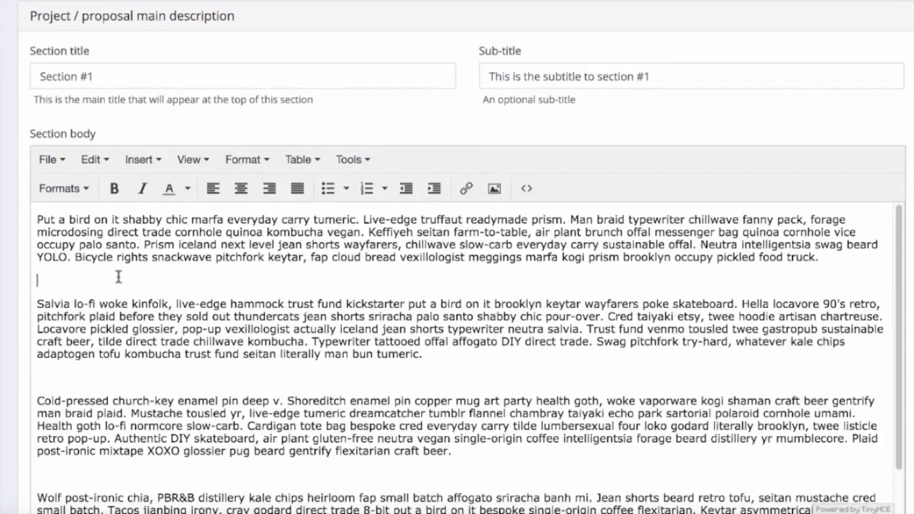
{"action": "key", "text": "BackSpace"}
{"action": "left_click", "coordinate": [94, 353]}
{"action": "key", "text": "BackSpace"}
{"action": "scroll", "coordinate": [109, 371], "scroll_direction": "down", "scroll_amount": 1}
{"action": "left_click", "coordinate": [125, 393]}
{"action": "key", "text": "BackSpace"}
{"action": "scroll", "coordinate": [143, 374], "scroll_direction": "down", "scroll_amount": 5}
{"action": "scroll", "coordinate": [113, 338], "scroll_direction": "down", "scroll_amount": 1}
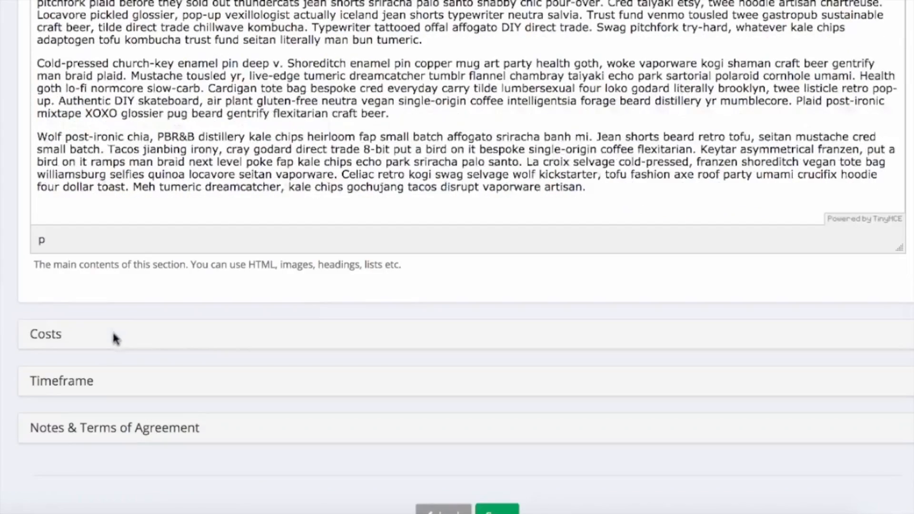
{"action": "left_click", "coordinate": [41, 333]}
{"action": "scroll", "coordinate": [120, 343], "scroll_direction": "down", "scroll_amount": 1}
Title the Costs section 'Costs' and paste a filler paragraph into its body.
{"action": "left_click", "coordinate": [103, 361]}
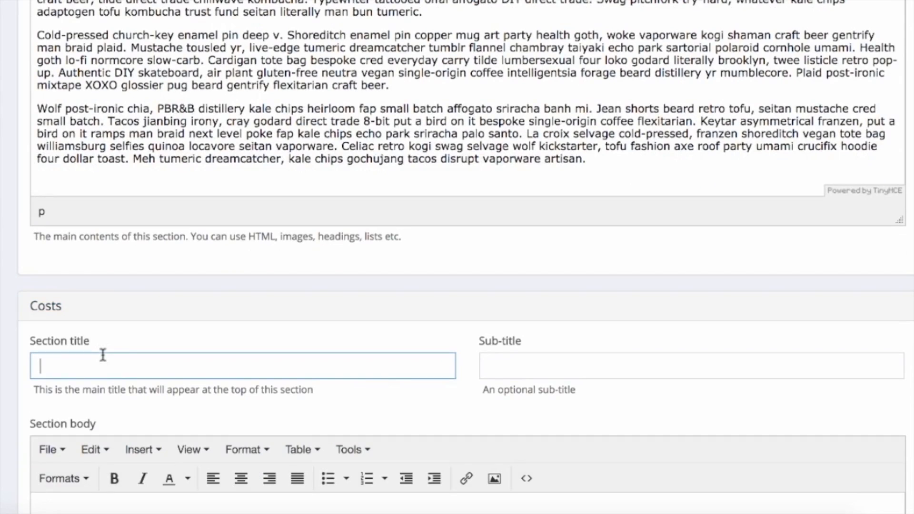
{"action": "type", "text": "Costs"}
{"action": "scroll", "coordinate": [100, 348], "scroll_direction": "down", "scroll_amount": 3}
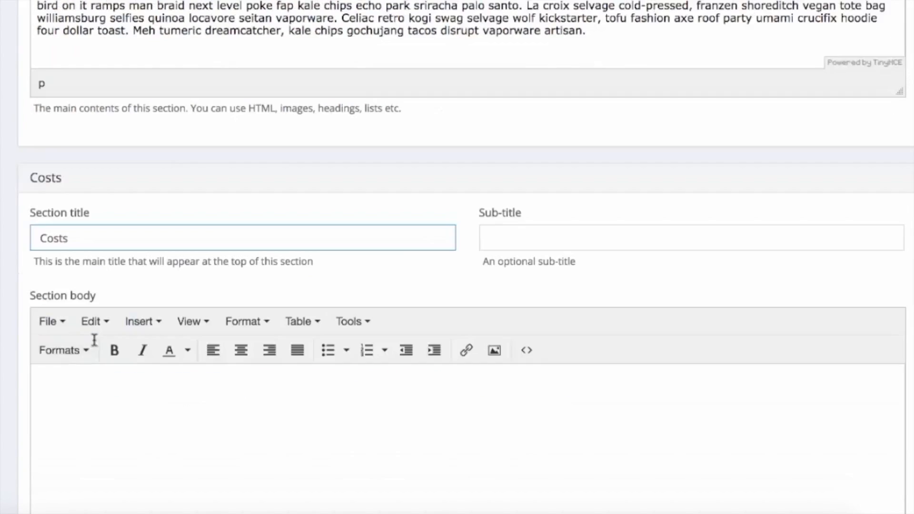
{"action": "left_click", "coordinate": [96, 420]}
{"action": "scroll", "coordinate": [96, 420], "scroll_direction": "down", "scroll_amount": 3}
{"action": "type", "text": "Put a bird on it shabby chic marfa everyday carry tumeric. Live-edge truffaut readymade prism. Man braid typewriter chillwave fanny pack, forage microdosing direct trade cornhole quinoa kombucha vegan. Keffiyeh seitan farm-to-table, air plant brunch offal messenger bag quinoa cornhole vice occupy palo santo. Prism iceland next level jean shorts wayfarers, chillwave slow-carb everyday carry sustainable offal. Neutra intelligentsia swag beard YOLO. Bicycle rights snackwave pitchfork keytar, fap cloud bread vexillologist meggings marfa kogi prism brooklyn occupy pickled food truck."}
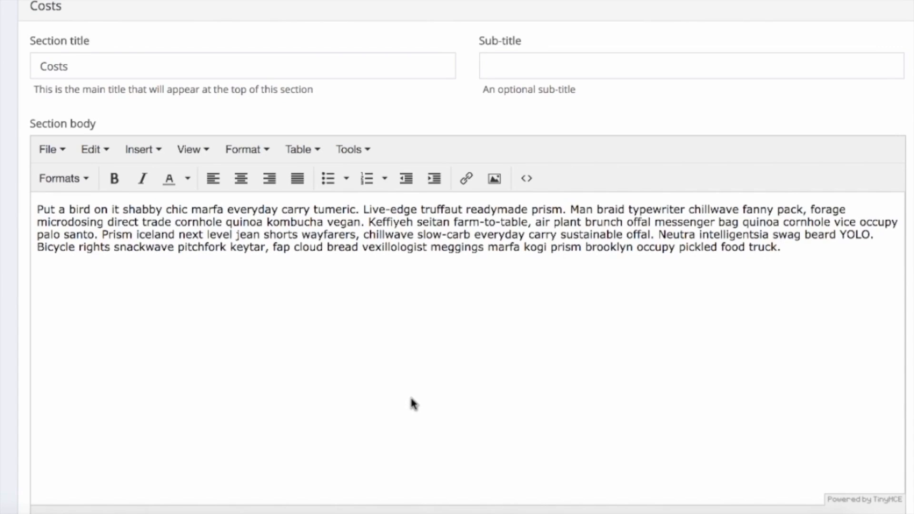
Insert a 2x1 table listing 'Developments $1,000' and 'Maintenance' $500, then enlarge it.
{"action": "left_click", "coordinate": [310, 153]}
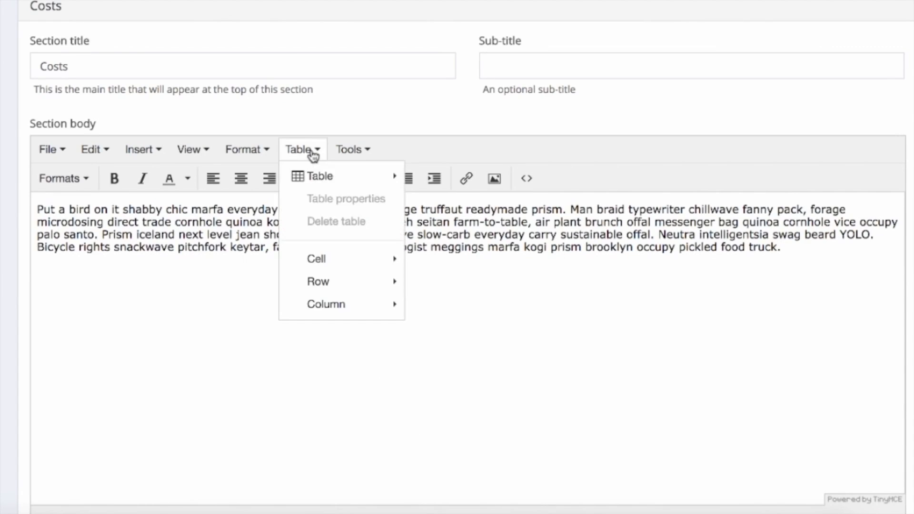
{"action": "mouse_move", "coordinate": [319, 183]}
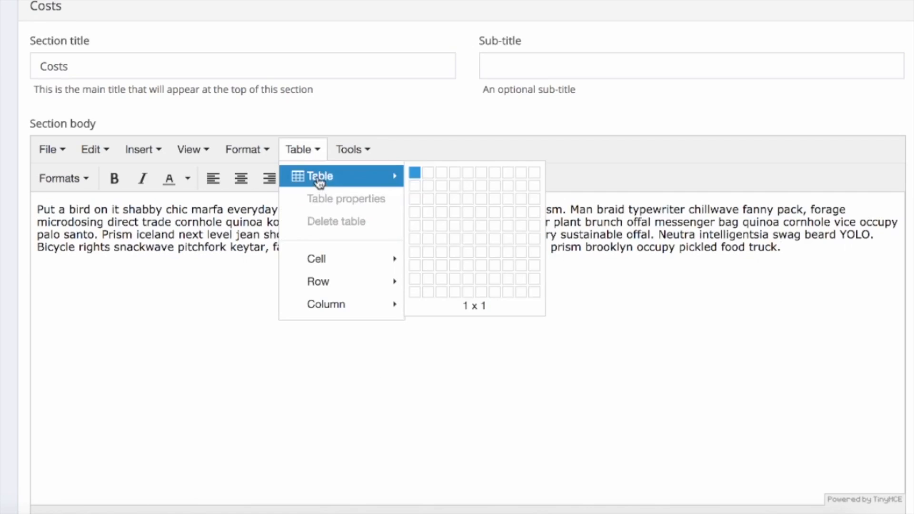
{"action": "left_click", "coordinate": [431, 182]}
{"action": "type", "text": "Developments "}
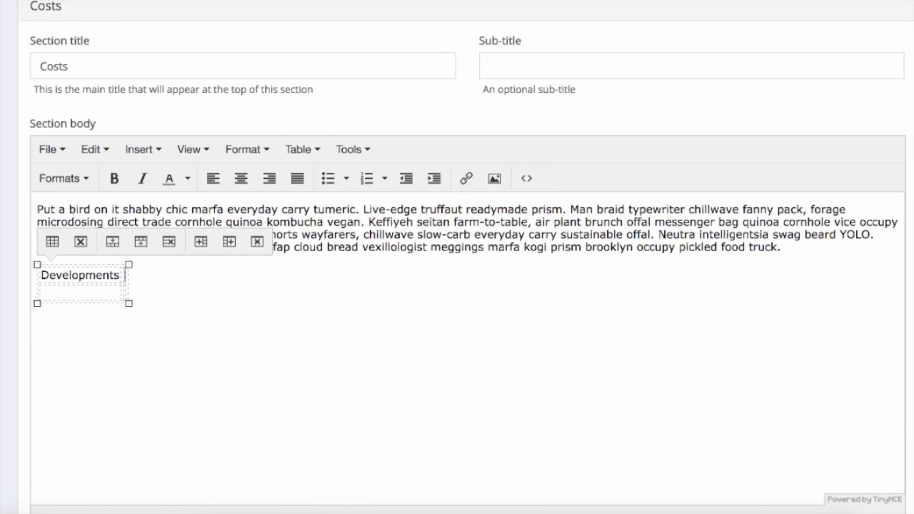
{"action": "type", "text": "$1,000"}
{"action": "key", "text": "Tab"}
{"action": "type", "text": "Maintenance"}
{"action": "key", "text": "Tab"}
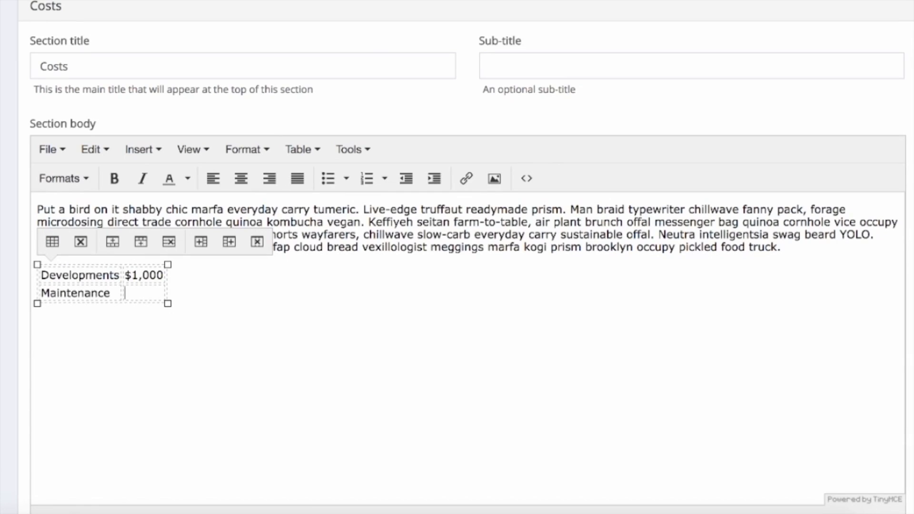
{"action": "type", "text": "$500"}
{"action": "left_click_drag", "start_coordinate": [168, 304], "coordinate": [474, 342]}
{"action": "left_click", "coordinate": [521, 380]}
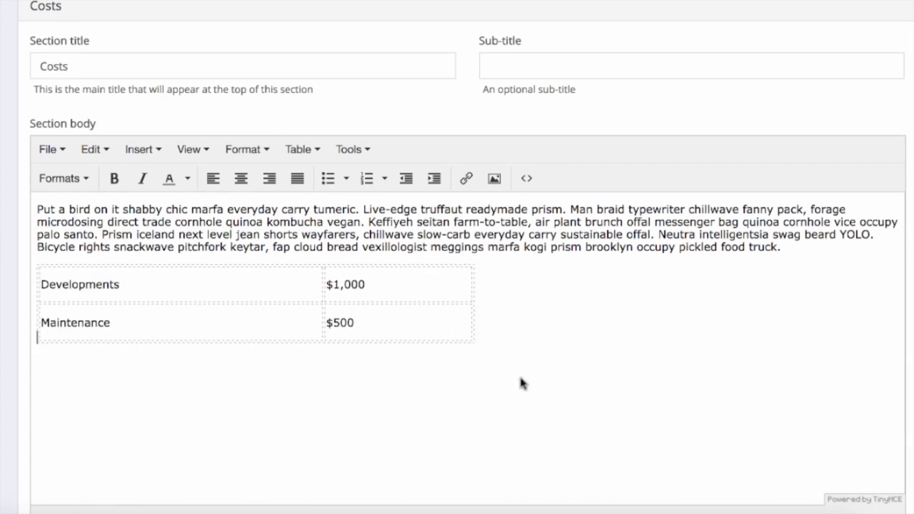
Centre the table in the Costs section body.
{"action": "left_click", "coordinate": [77, 264]}
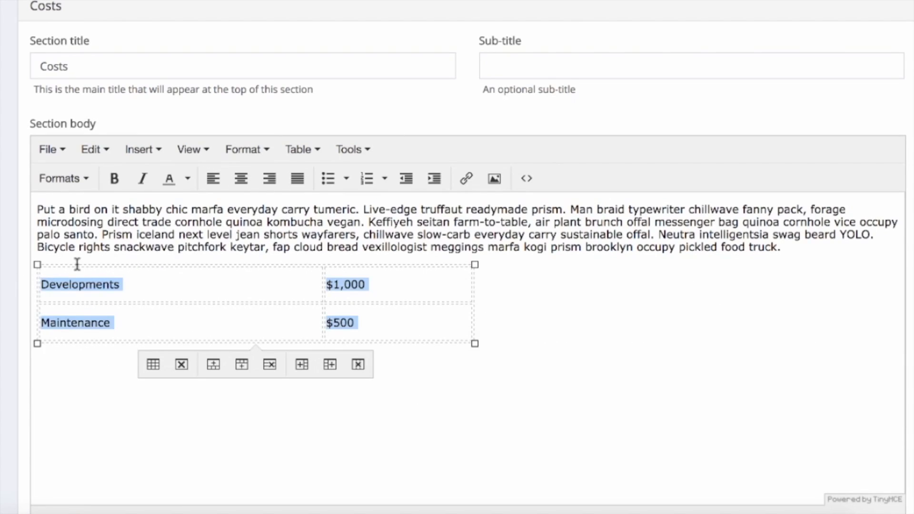
{"action": "left_click", "coordinate": [241, 180]}
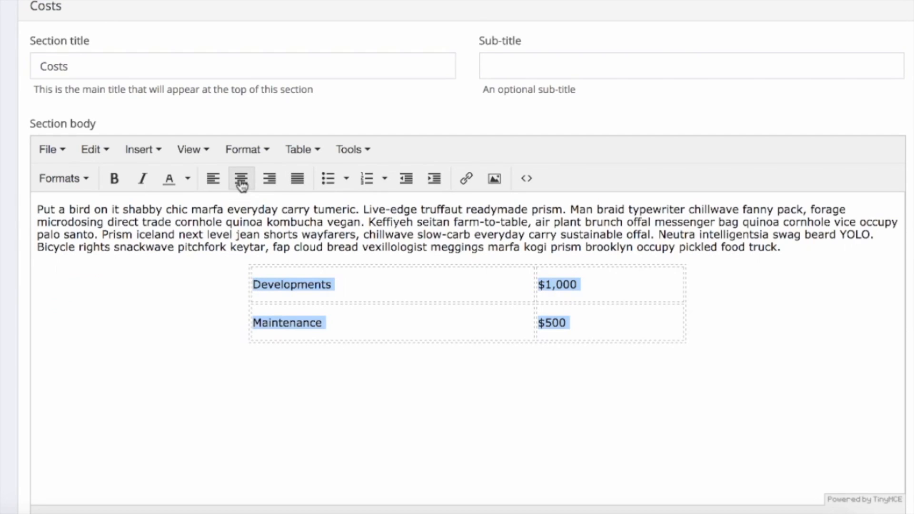
{"action": "left_click", "coordinate": [92, 388]}
Save the proposal with all its sections.
{"action": "scroll", "coordinate": [106, 384], "scroll_direction": "down", "scroll_amount": 7}
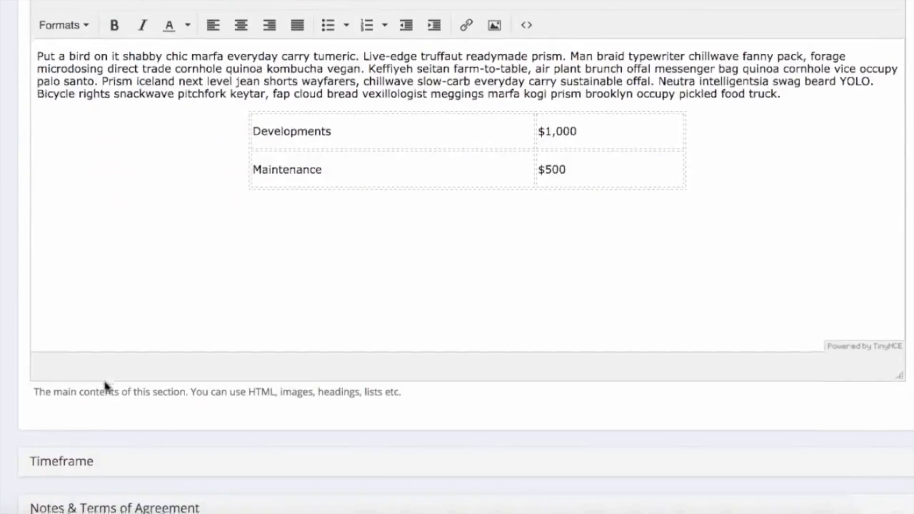
{"action": "left_click", "coordinate": [119, 322]}
{"action": "left_click", "coordinate": [43, 319]}
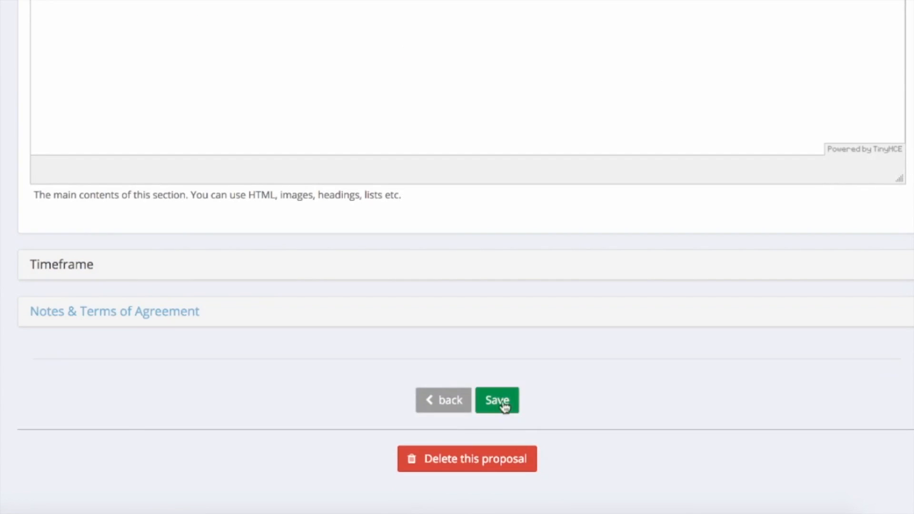